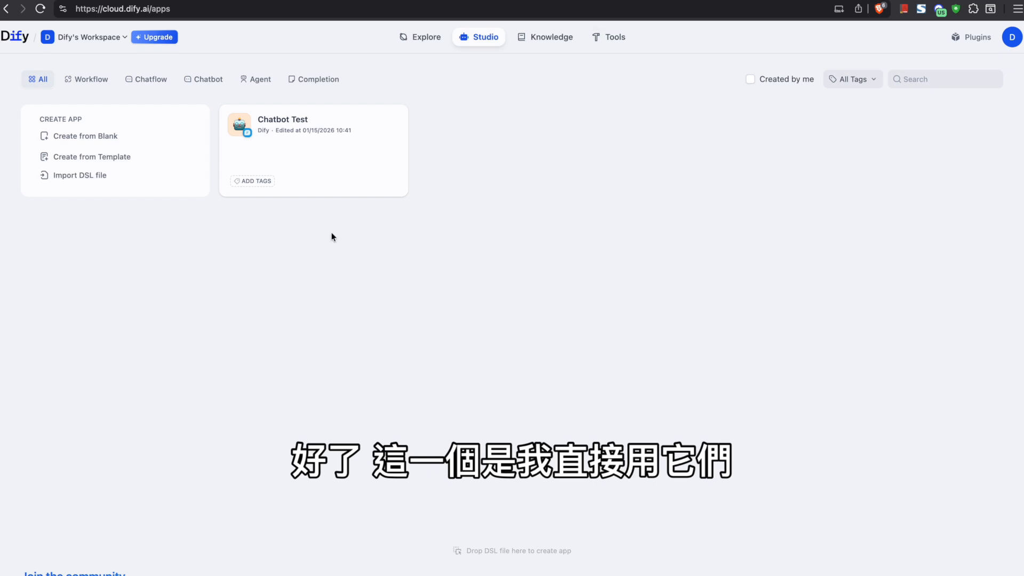
# Step: Look over the app templates in Explore, the Studio apps, the Knowledge bases and the available Tools
pyautogui.click(420, 37)
pyautogui.scroll(-3, 701, 251)
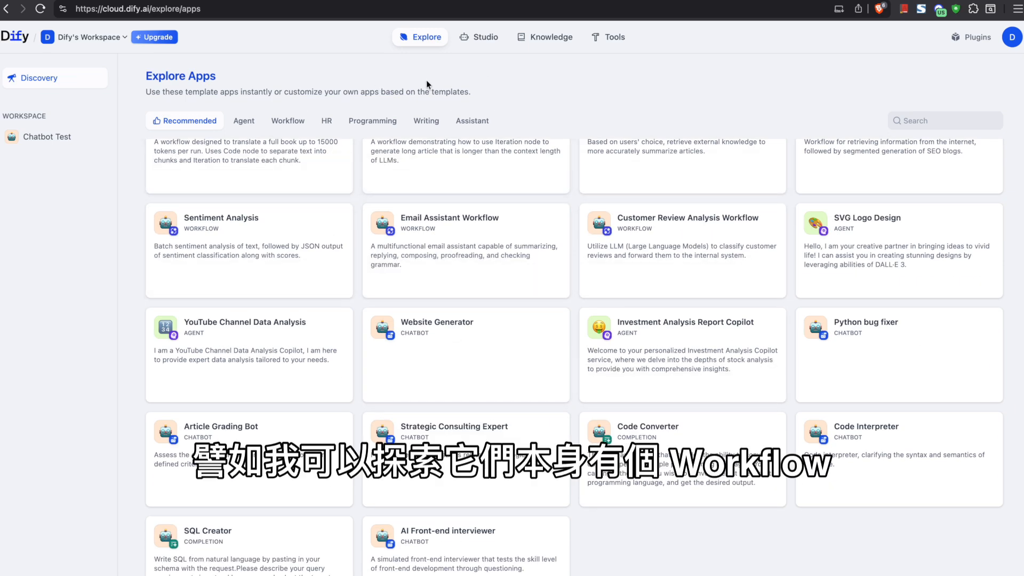
pyautogui.click(478, 37)
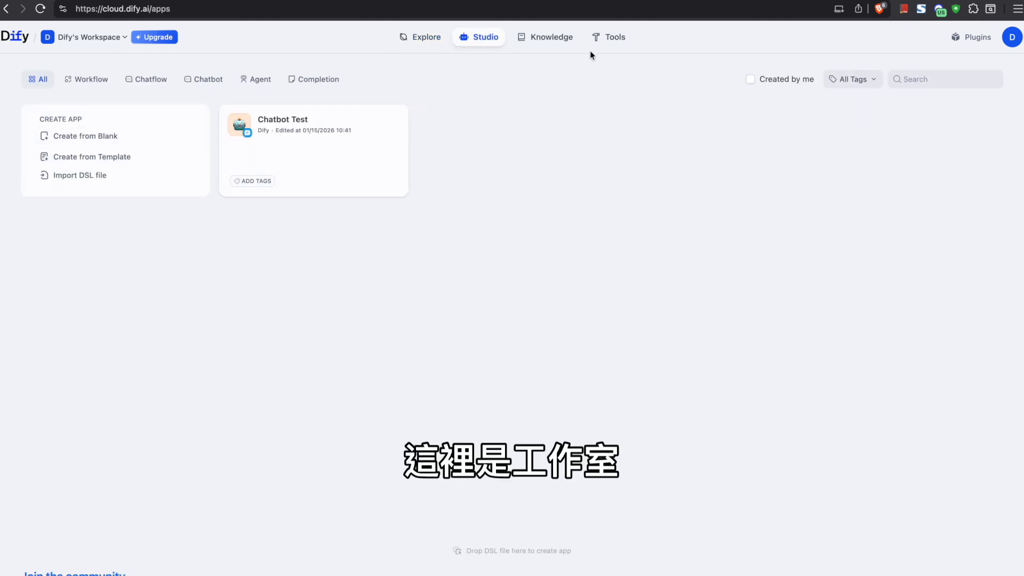
pyautogui.click(547, 43)
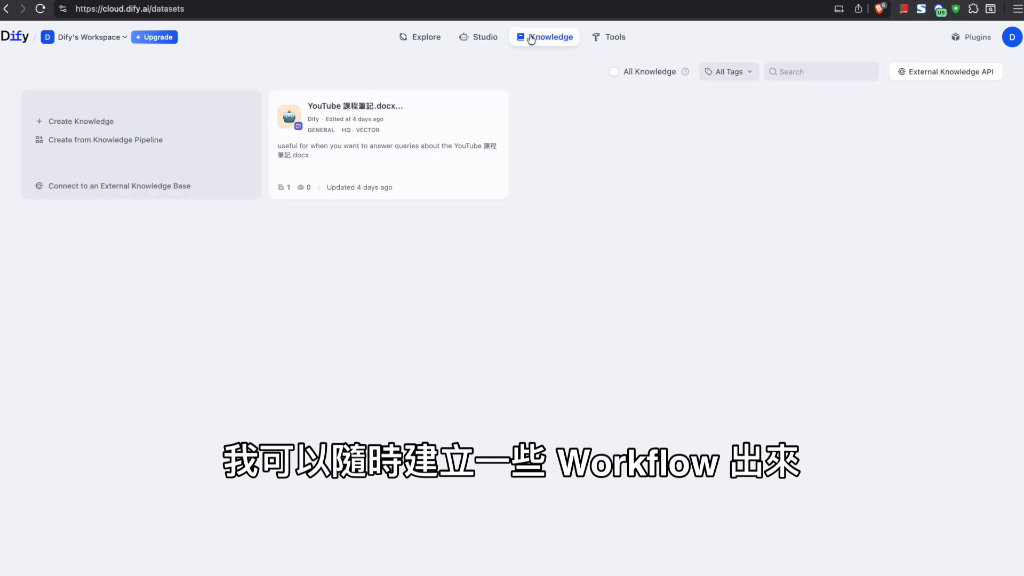
pyautogui.click(616, 37)
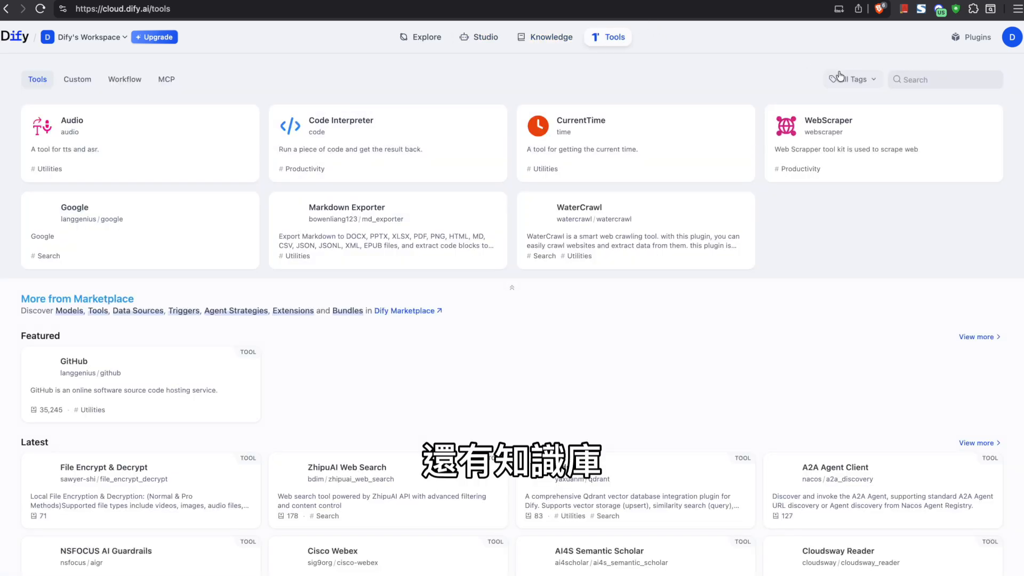
# Step: Examine the installed plugins and browse the plugin marketplace across its categories
pyautogui.click(964, 38)
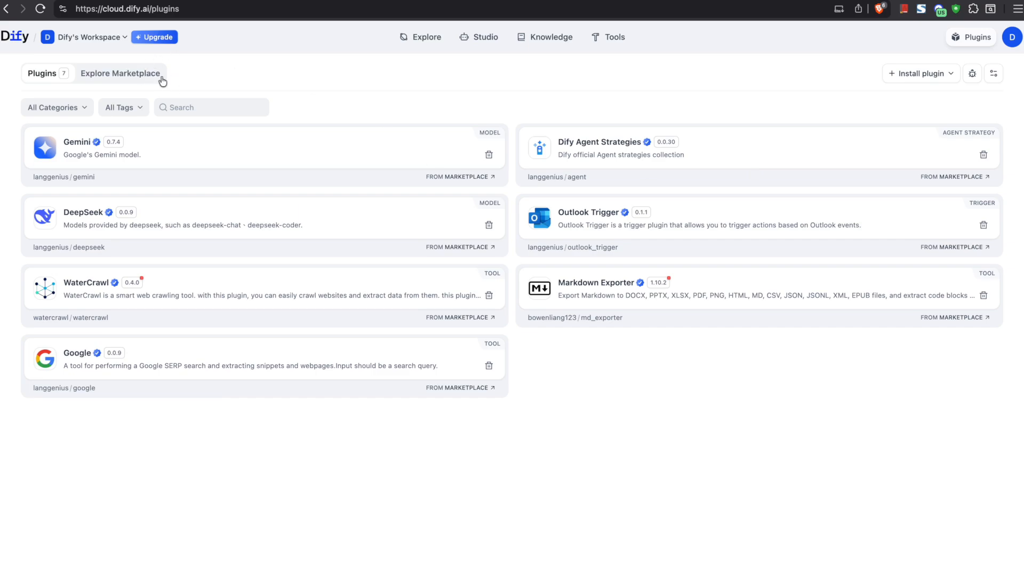
pyautogui.click(159, 77)
pyautogui.scroll(-5, 328, 281)
pyautogui.scroll(-12, 328, 282)
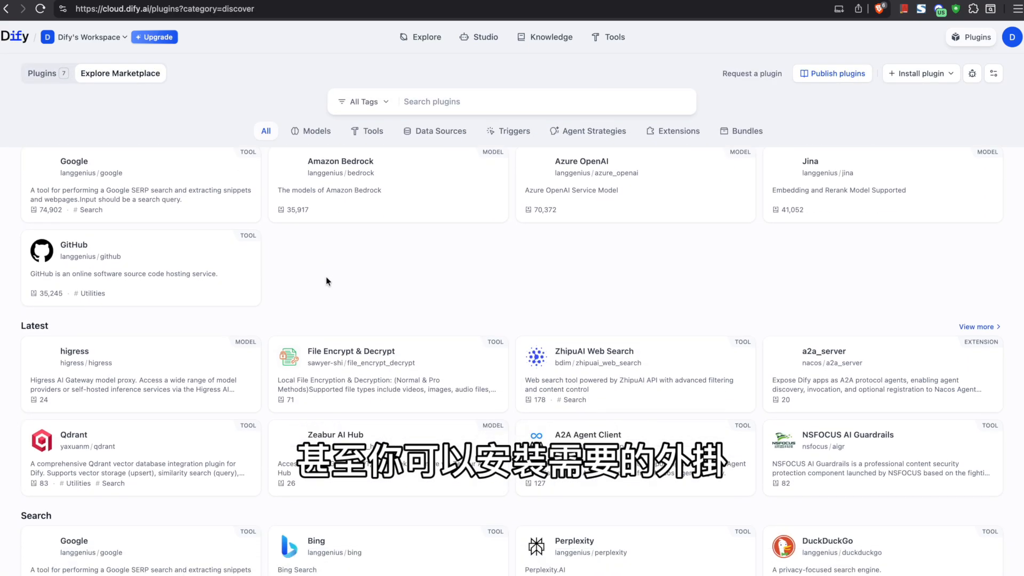
pyautogui.scroll(-5, 327, 282)
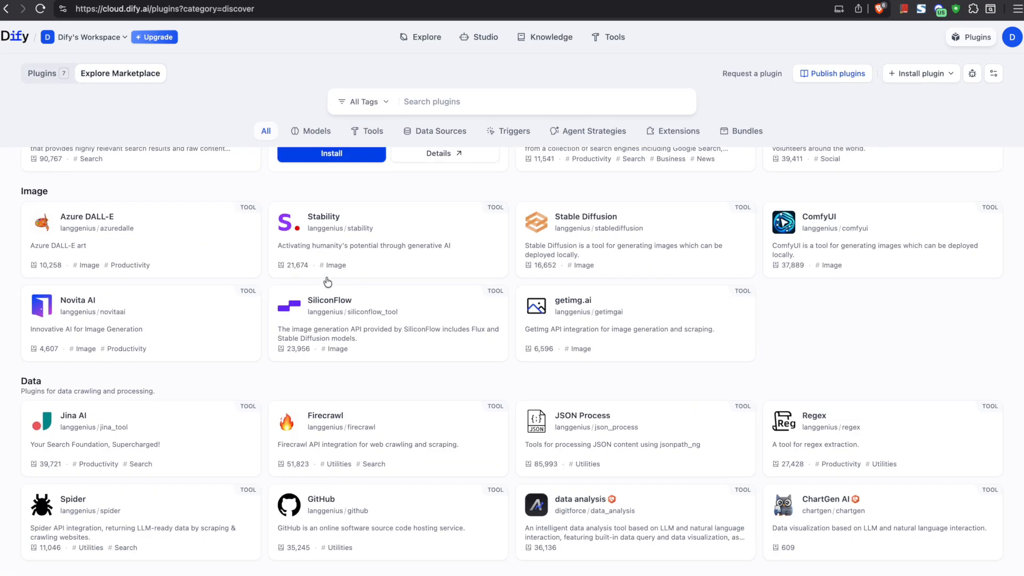
pyautogui.scroll(15, 327, 282)
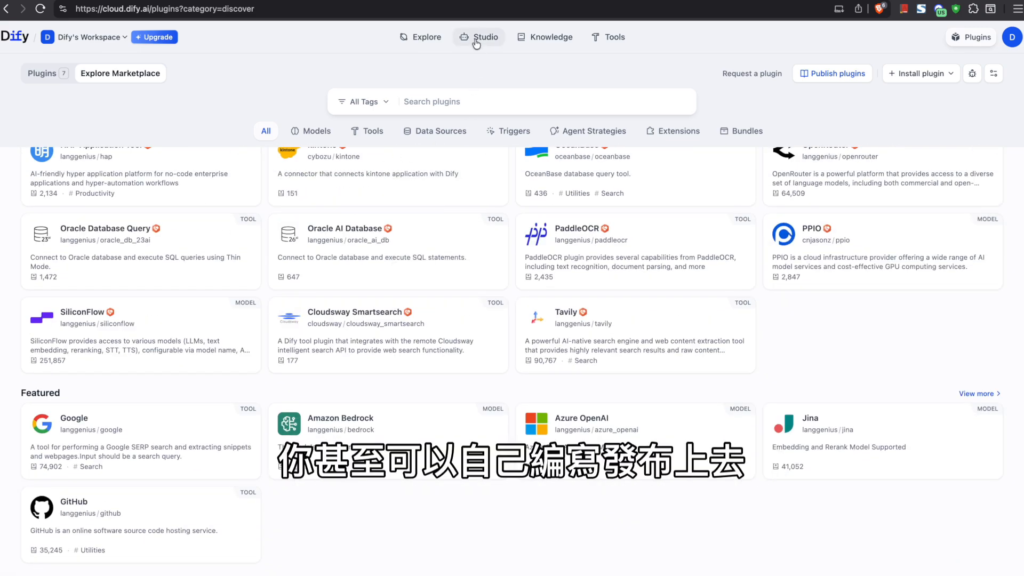
# Step: Return to the Studio and view the form for creating an app from blank, closing it without creating anything
pyautogui.click(476, 44)
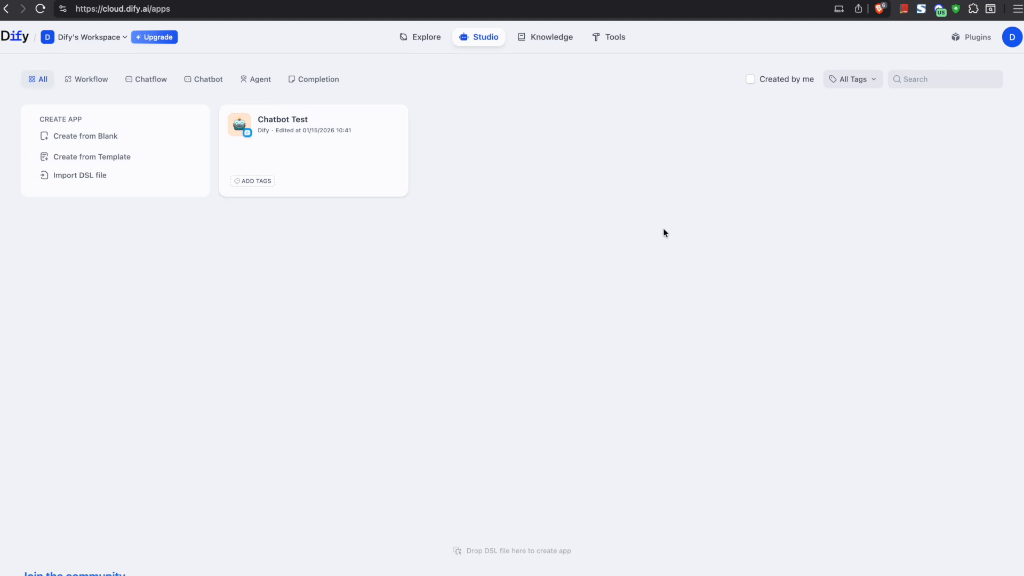
pyautogui.click(96, 137)
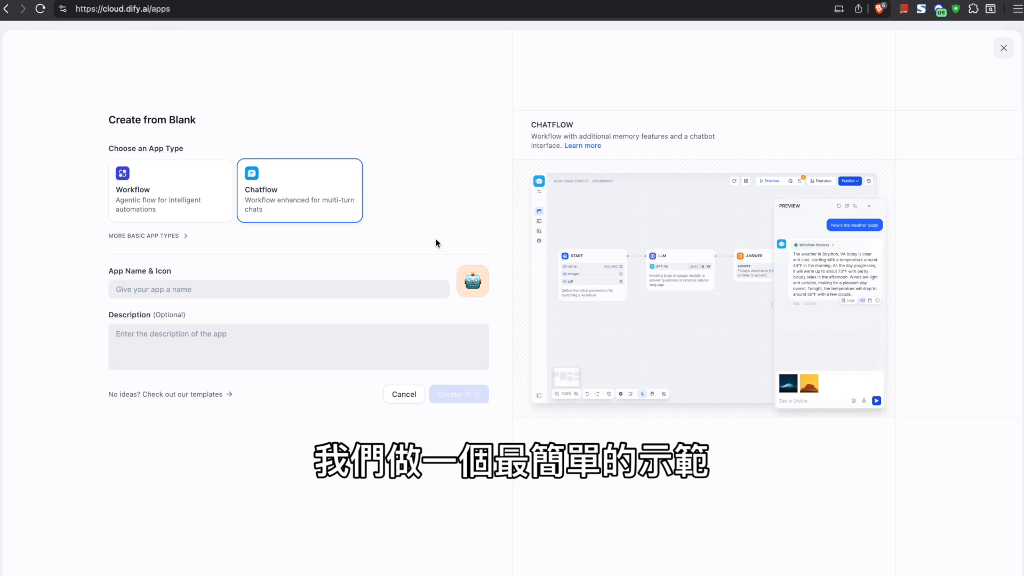
pyautogui.click(1003, 48)
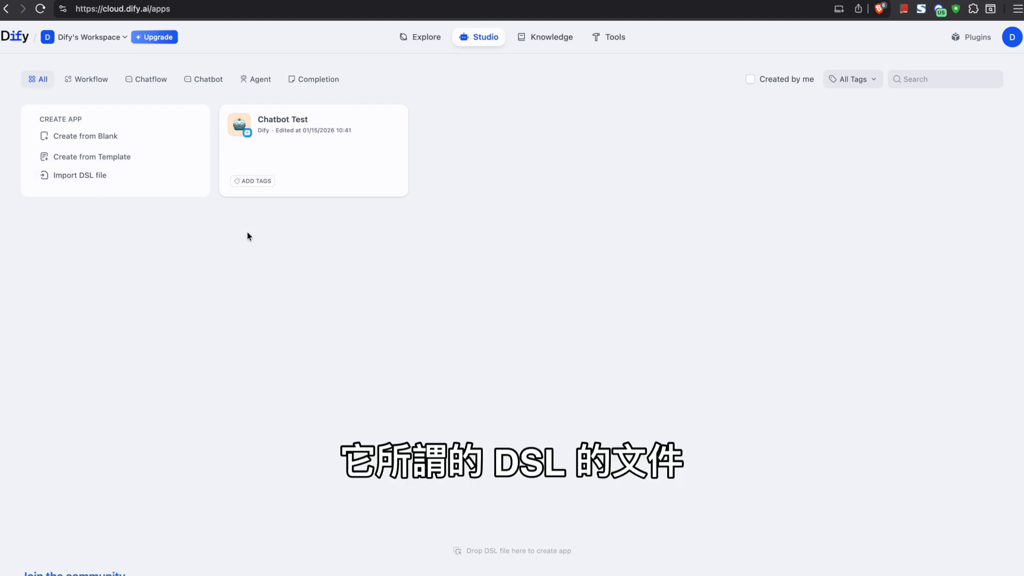
# Step: Compare the Workflow and Chatflow app types in the blank app form, leaving without creating an app
pyautogui.click(92, 139)
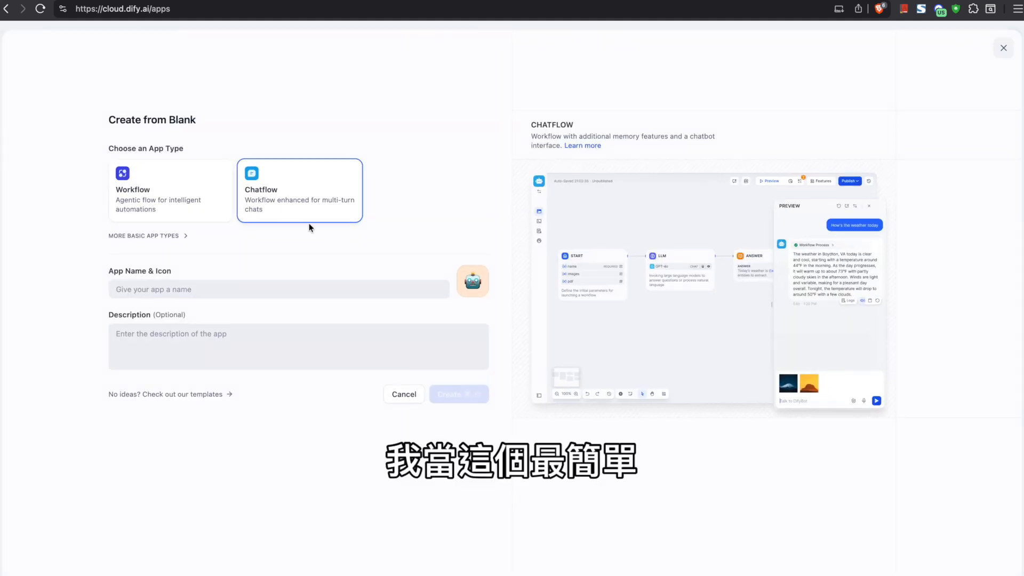
pyautogui.click(259, 291)
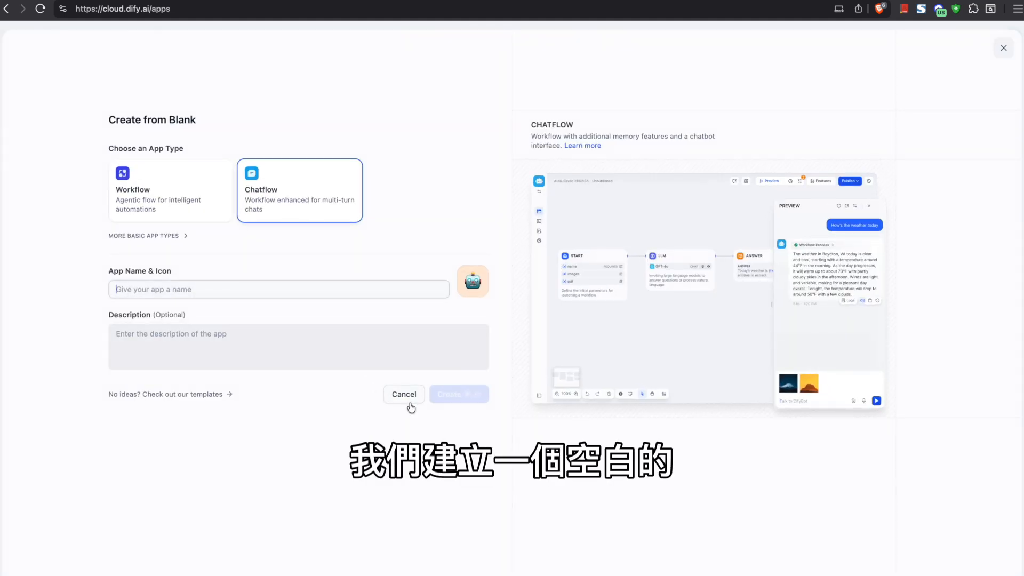
pyautogui.click(145, 197)
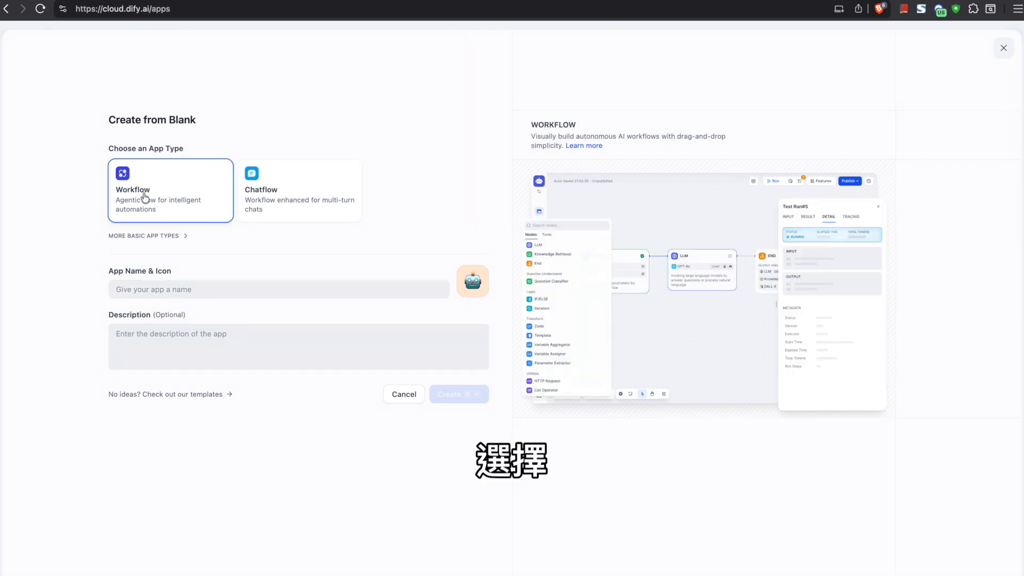
pyautogui.click(301, 210)
pyautogui.click(161, 207)
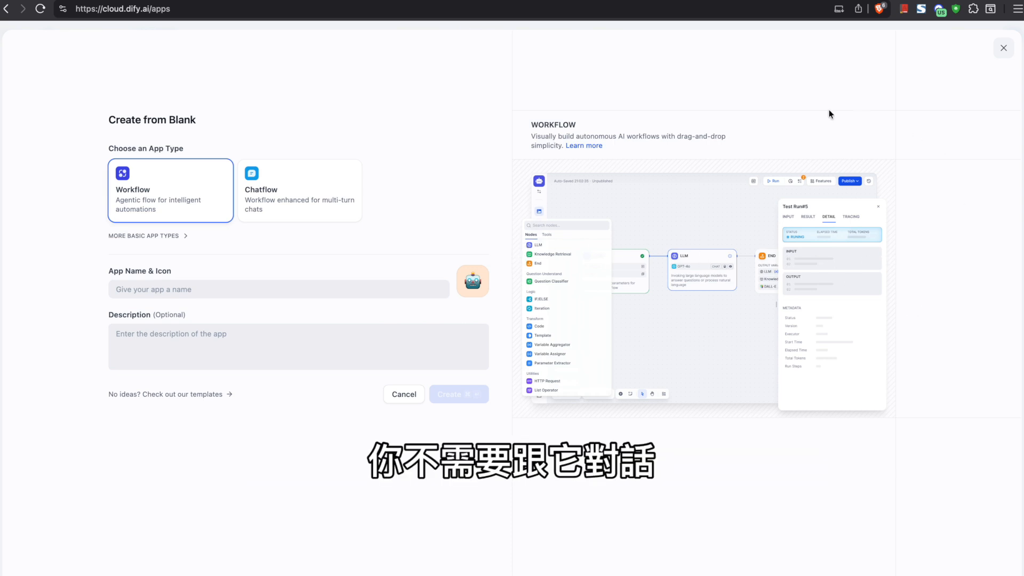
pyautogui.click(328, 199)
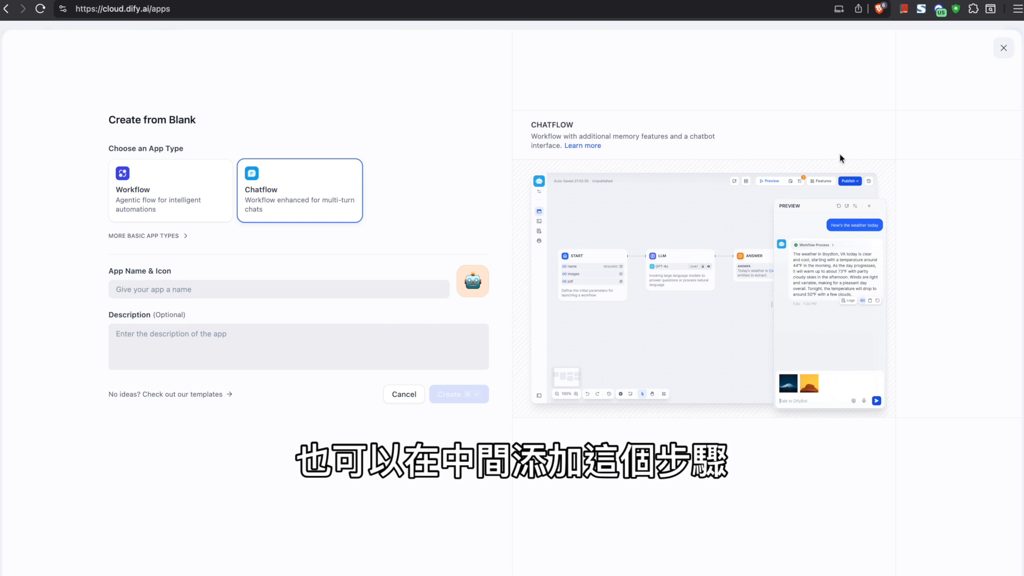
pyautogui.click(399, 395)
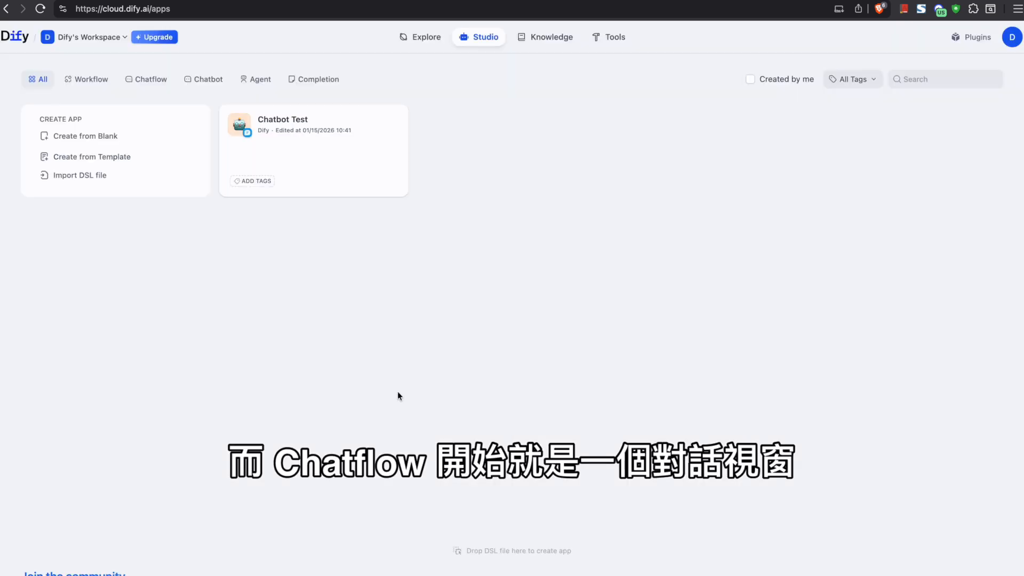
# Step: Open the Chatbot Test app and inspect its User Input and LLM nodes and the node types that can follow User Input
pyautogui.click(339, 151)
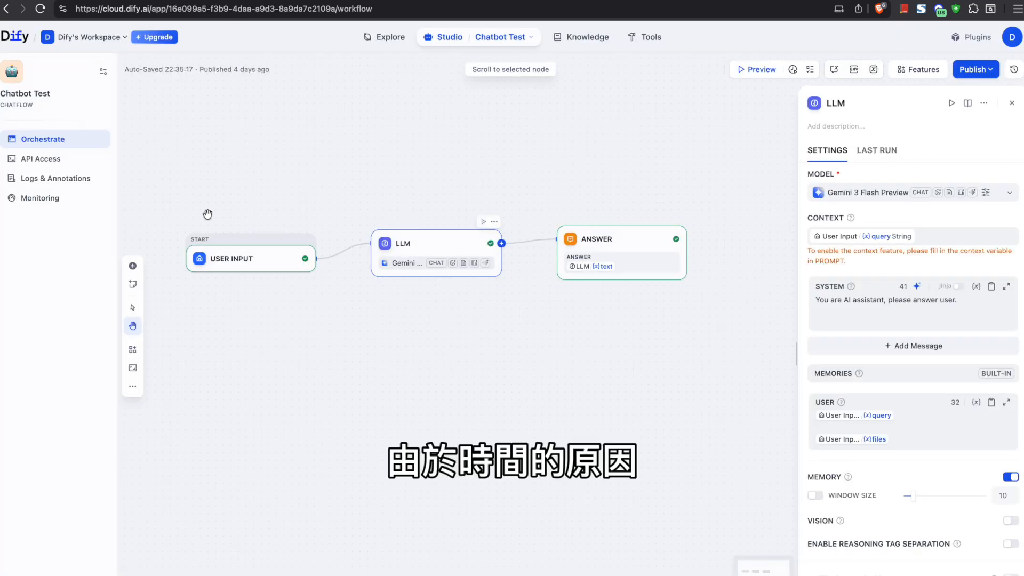
pyautogui.click(234, 261)
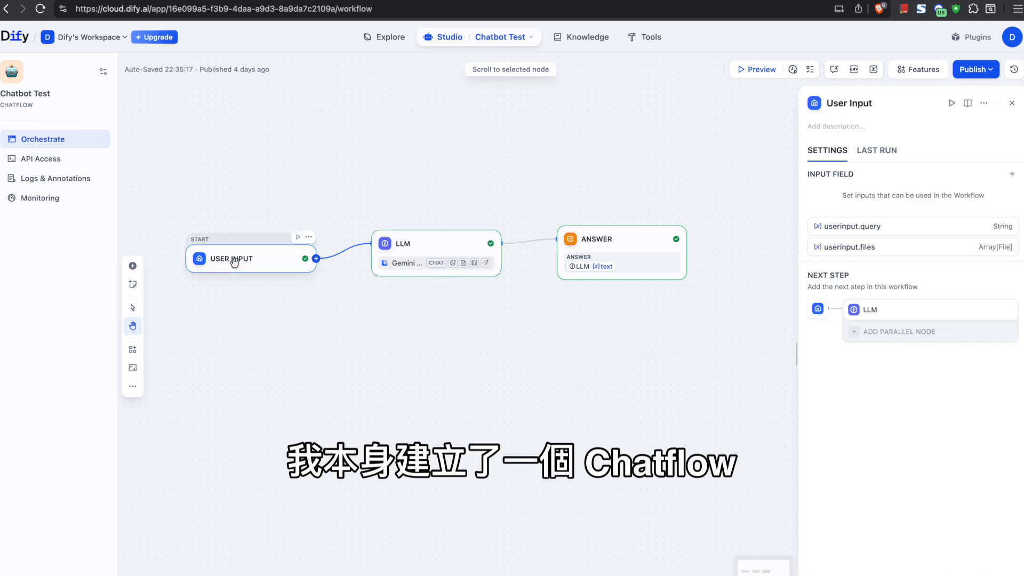
pyautogui.moveTo(183, 171); pyautogui.dragTo(206, 153)
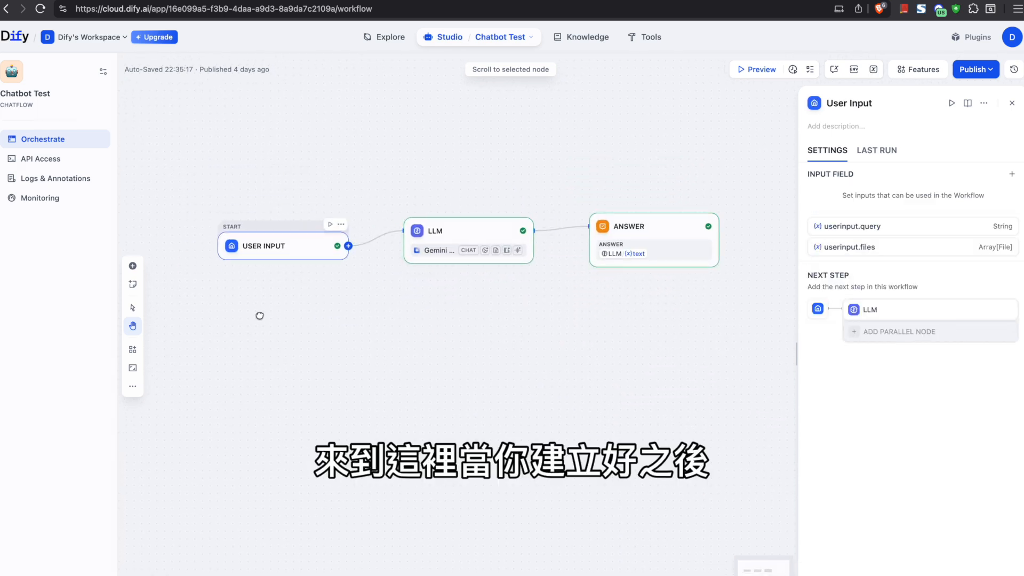
pyautogui.click(435, 250)
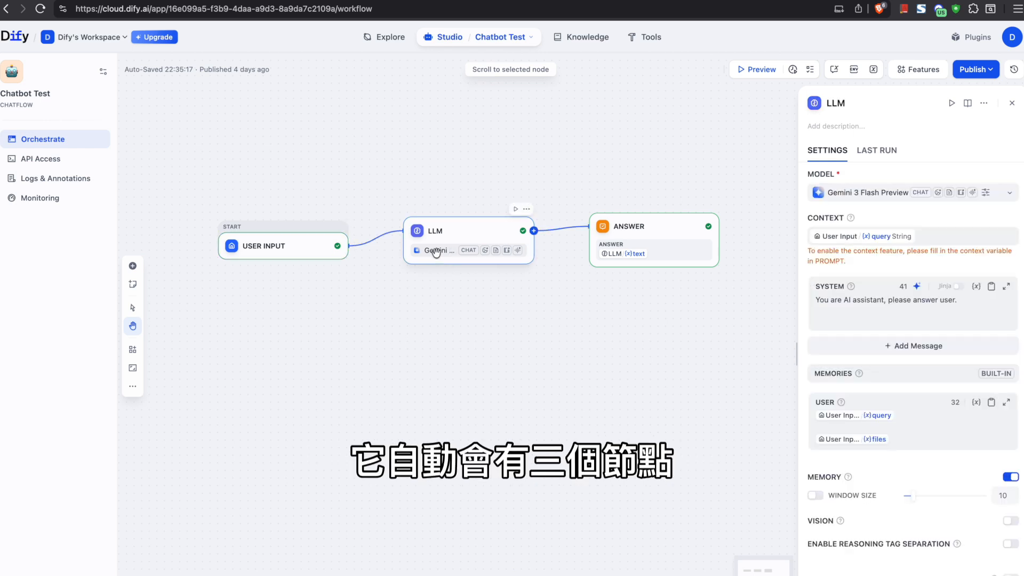
pyautogui.click(349, 246)
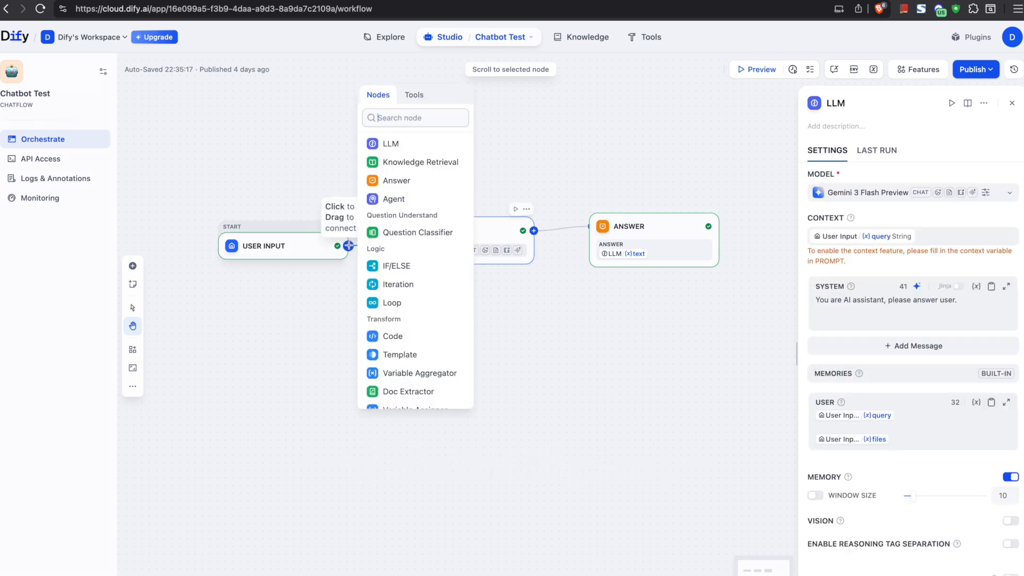
pyautogui.click(503, 336)
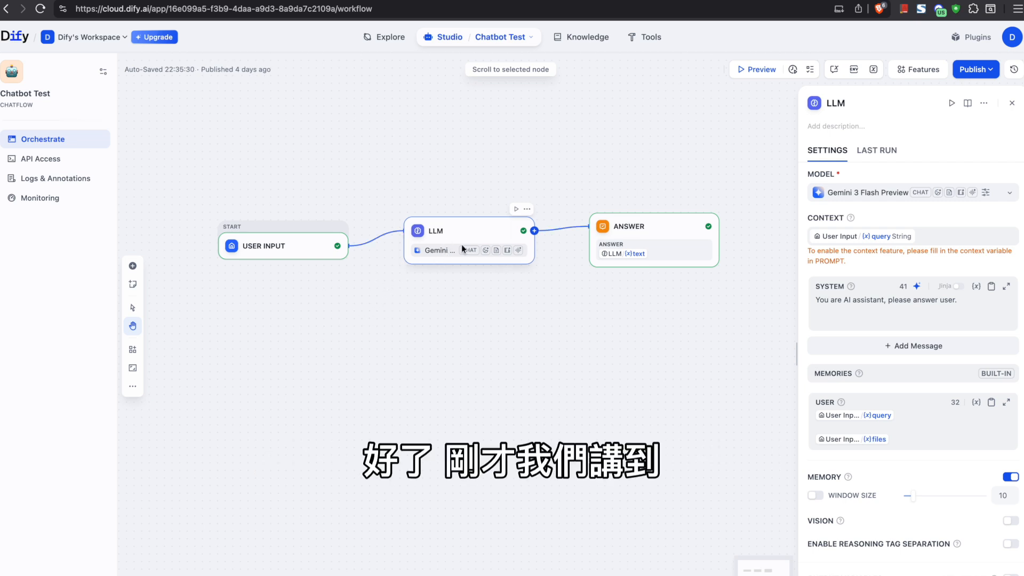
# Step: Review the deepseek and Gemini models selectable for the LLM node, keeping the current model
pyautogui.click(845, 193)
pyautogui.click(667, 104)
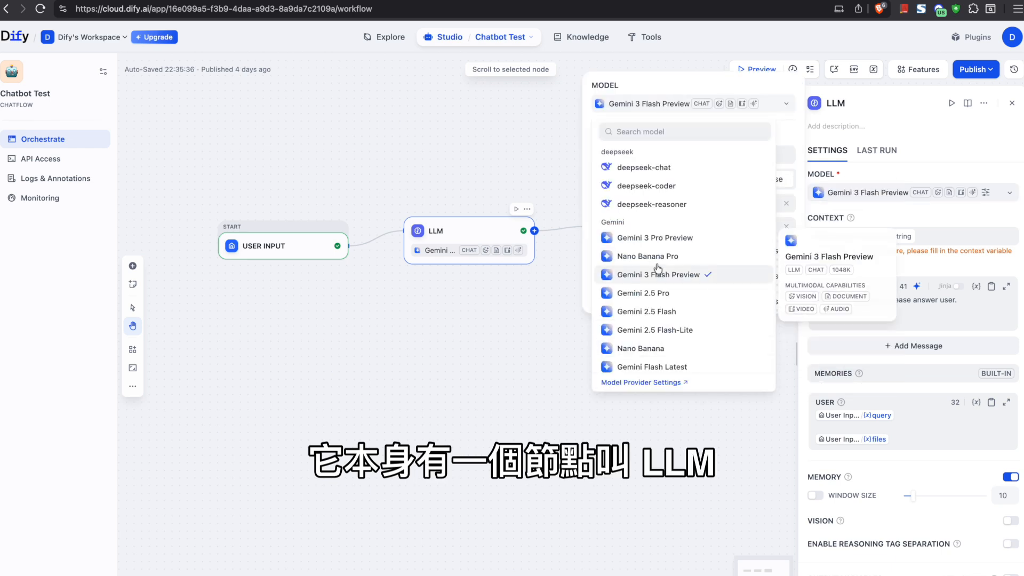
pyautogui.scroll(-3, 658, 222)
pyautogui.scroll(3, 657, 219)
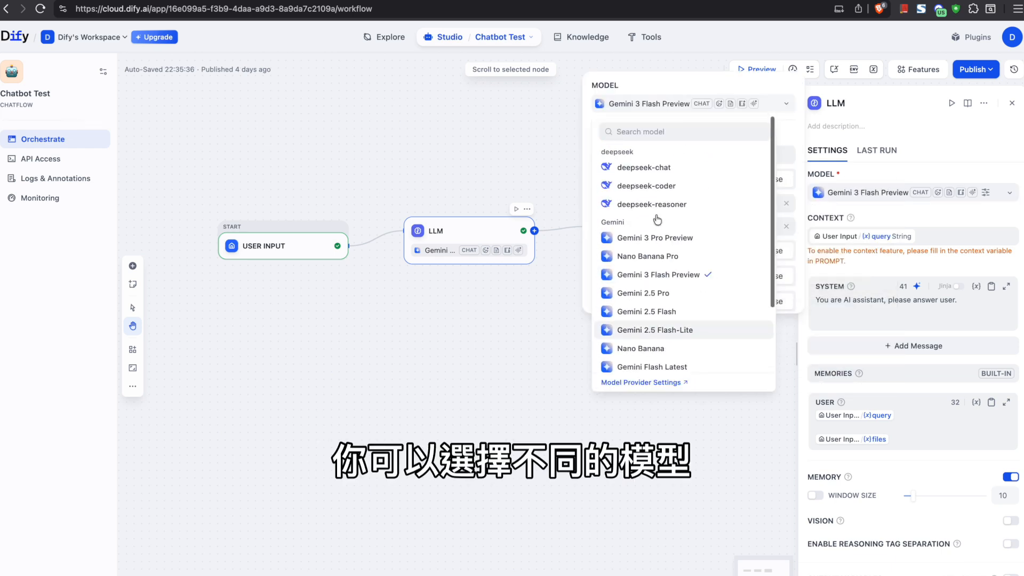
pyautogui.click(455, 101)
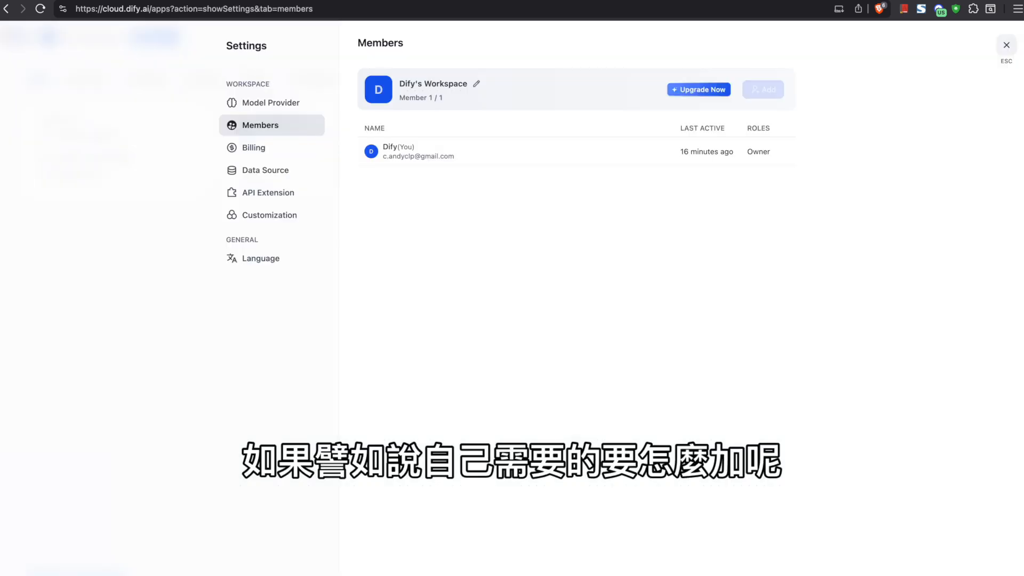
# Step: Examine the workspace's Model Provider settings, including the installable providers and the models listed under deepseek and Gemini
pyautogui.click(277, 104)
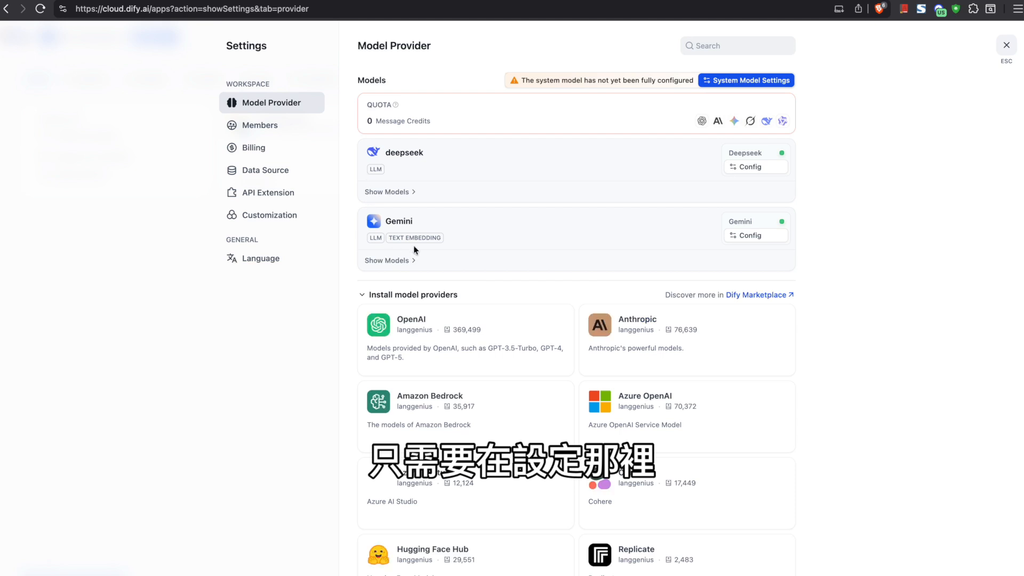
pyautogui.scroll(-3, 414, 246)
pyautogui.scroll(3, 414, 246)
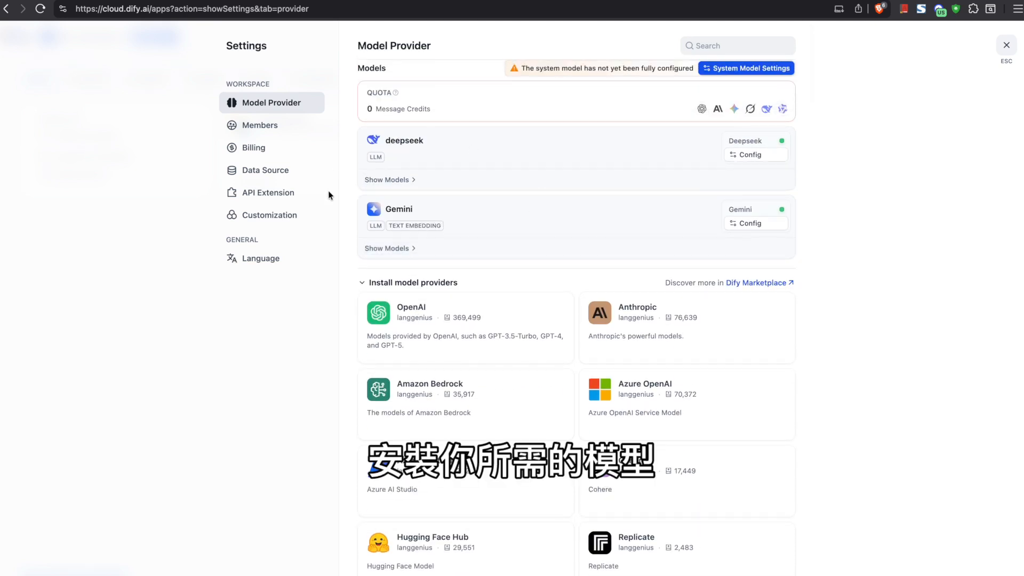
pyautogui.click(400, 179)
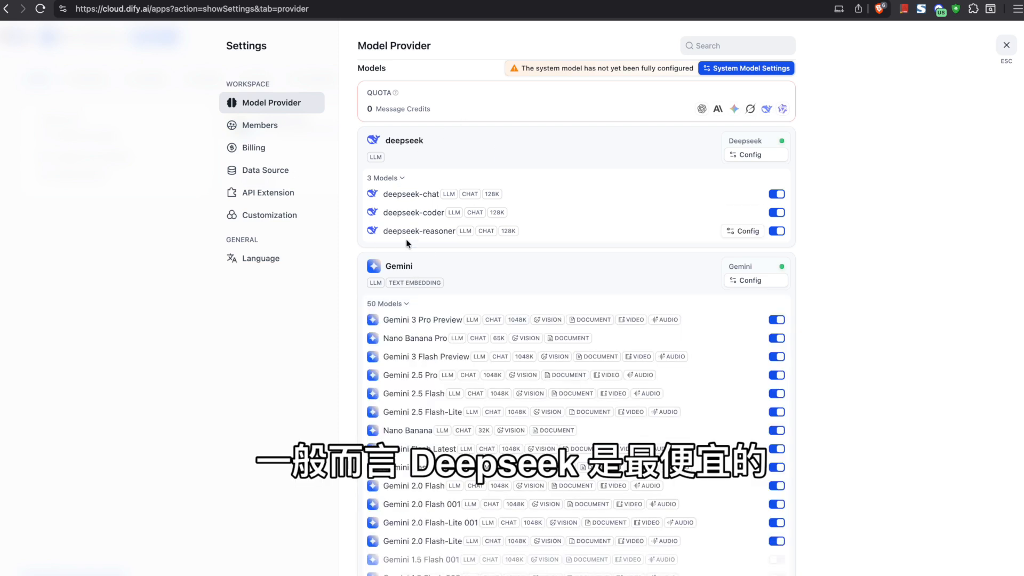
pyautogui.click(387, 316)
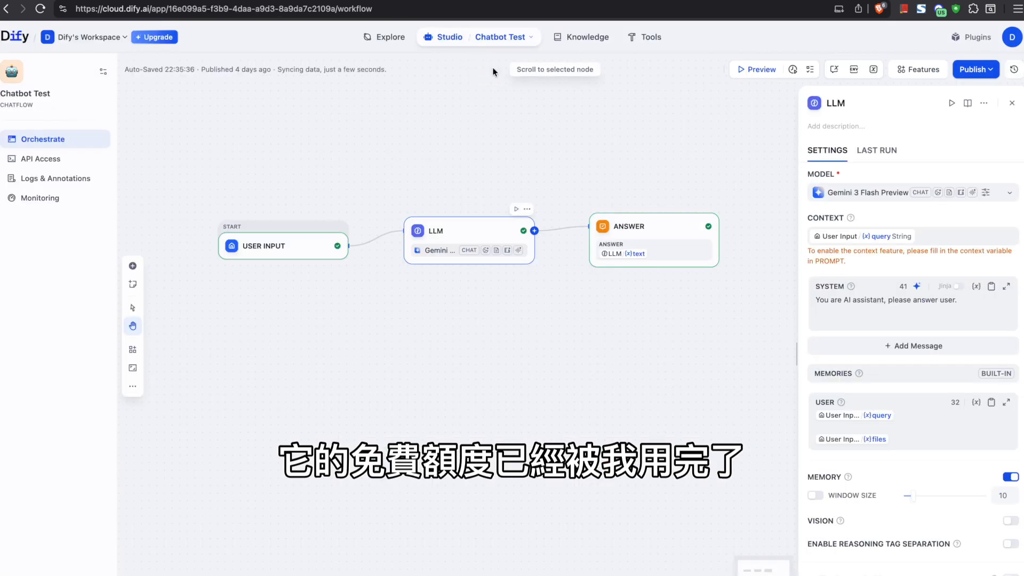
# Step: Examine the field types for a new input field on the User Input node, including Number, without saving one
pyautogui.click(290, 250)
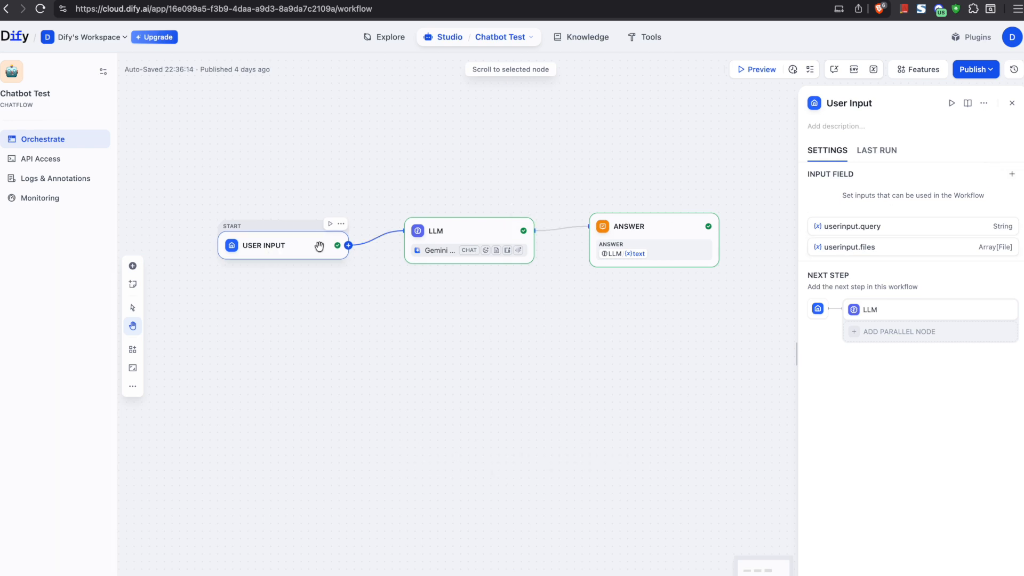
pyautogui.click(1012, 175)
pyautogui.click(503, 215)
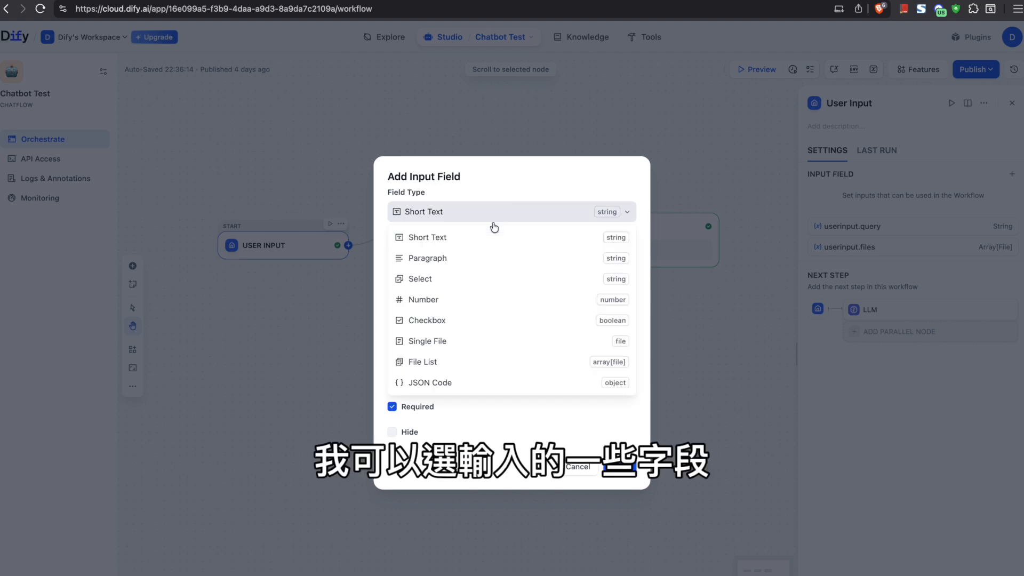
pyautogui.click(445, 300)
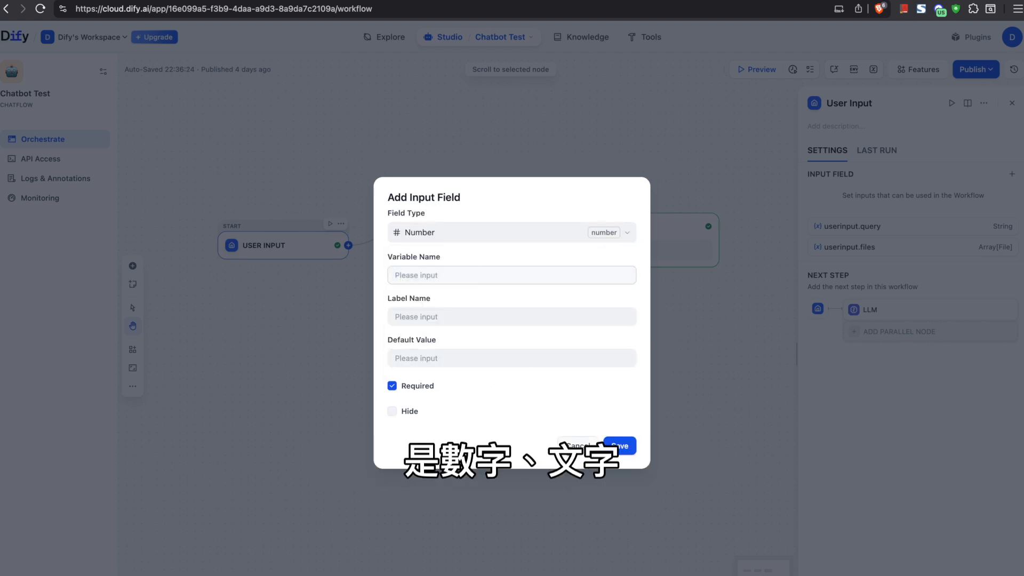
pyautogui.click(575, 446)
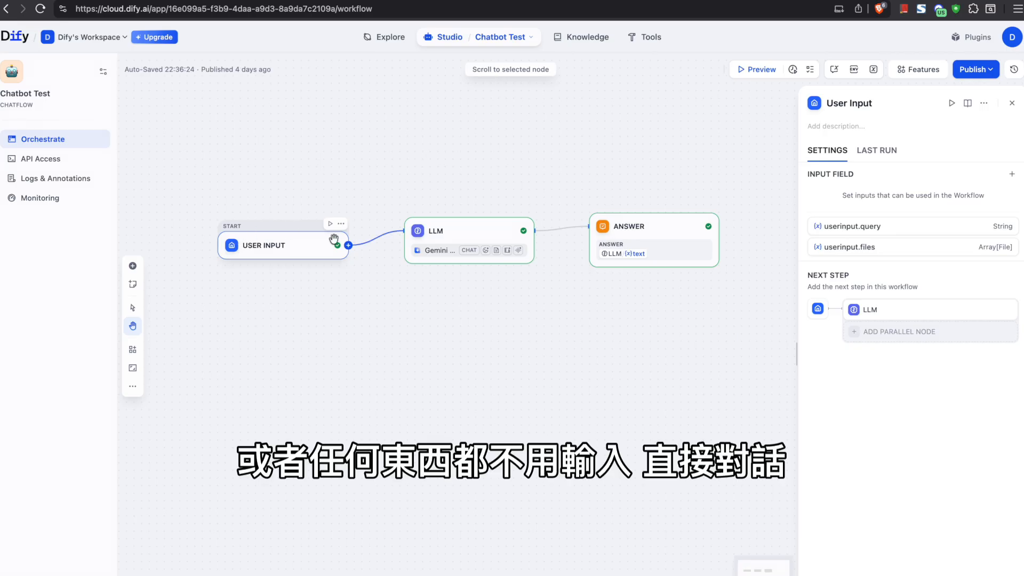
# Step: Open the LLM node and view the parameters of its Gemini 3 Flash Preview model without changing them
pyautogui.click(429, 246)
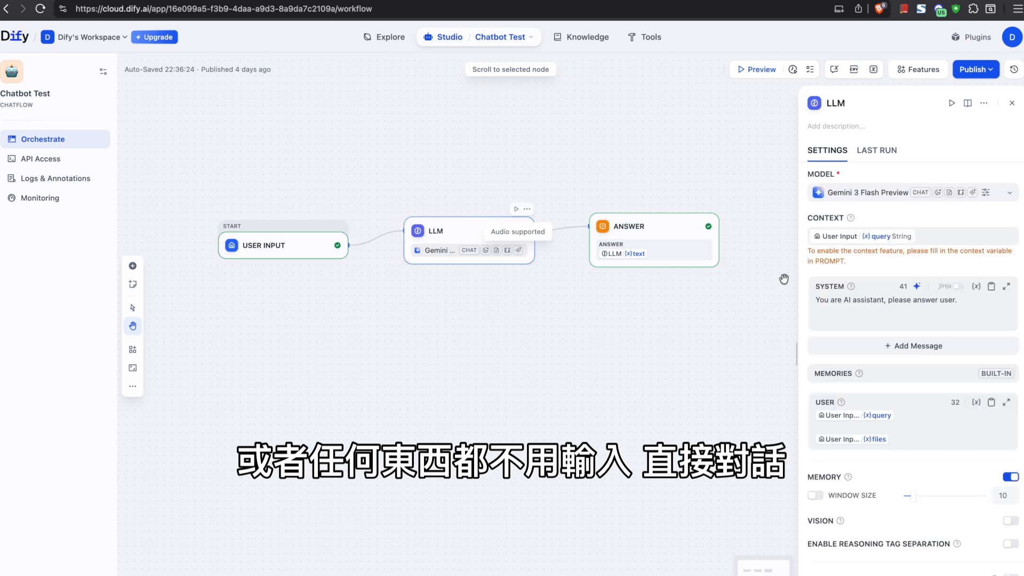
pyautogui.click(875, 190)
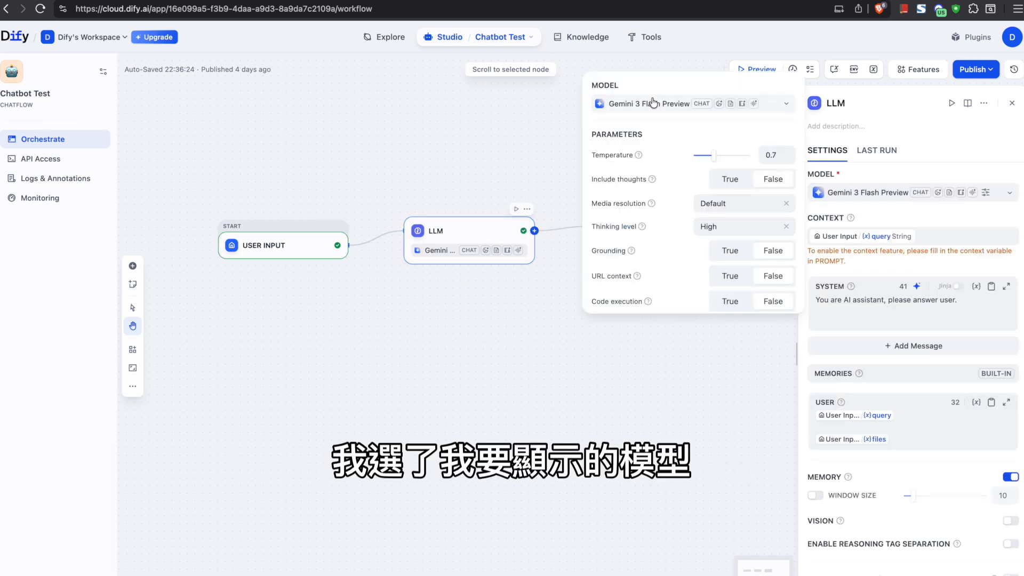
pyautogui.click(589, 486)
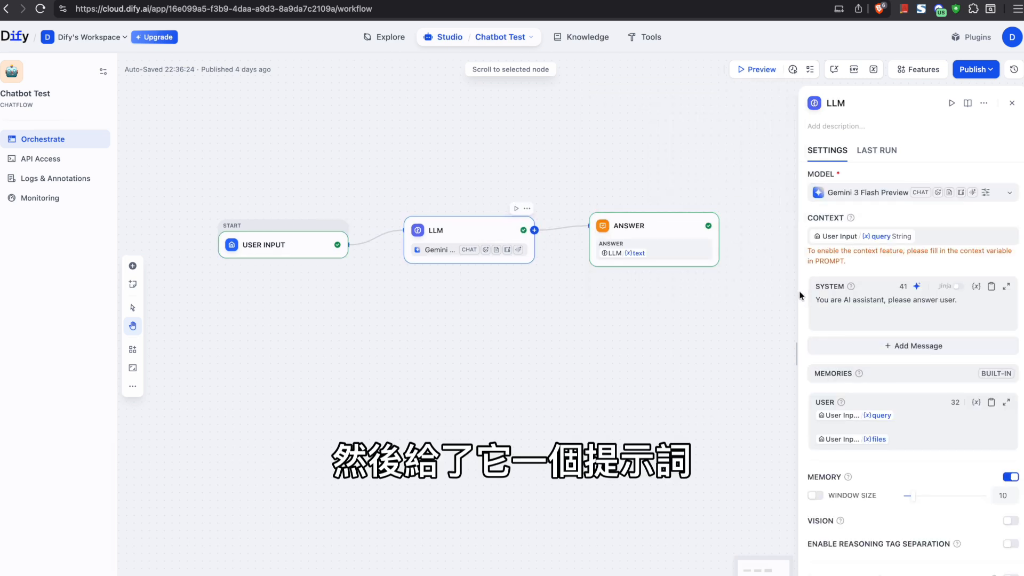
# Step: Examine the LLM node's system prompt, its user message variables and the remaining settings down to Error Handling
pyautogui.moveTo(815, 300); pyautogui.dragTo(970, 303)
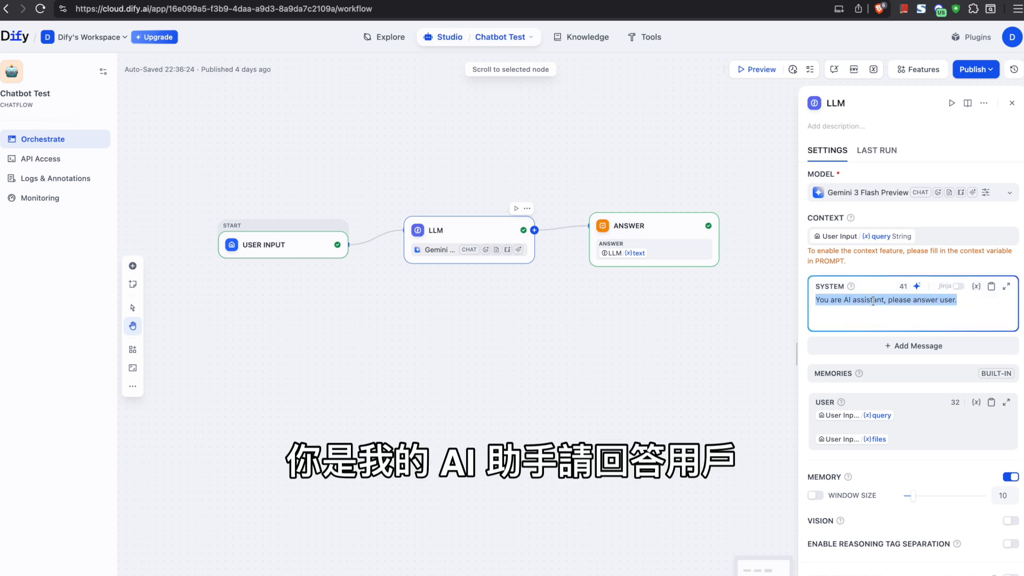
pyautogui.click(960, 299)
pyautogui.click(914, 425)
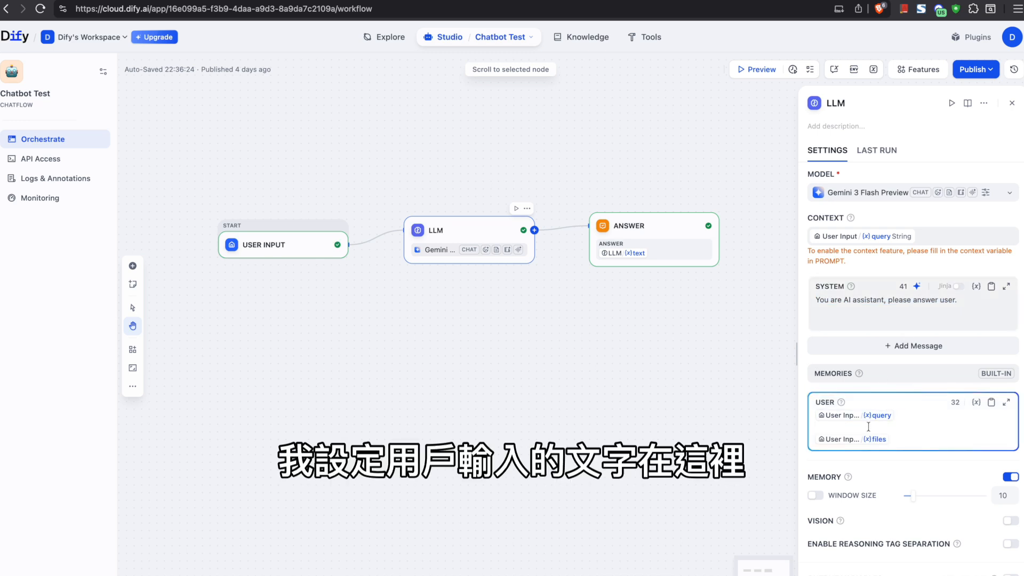
pyautogui.scroll(-3, 859, 429)
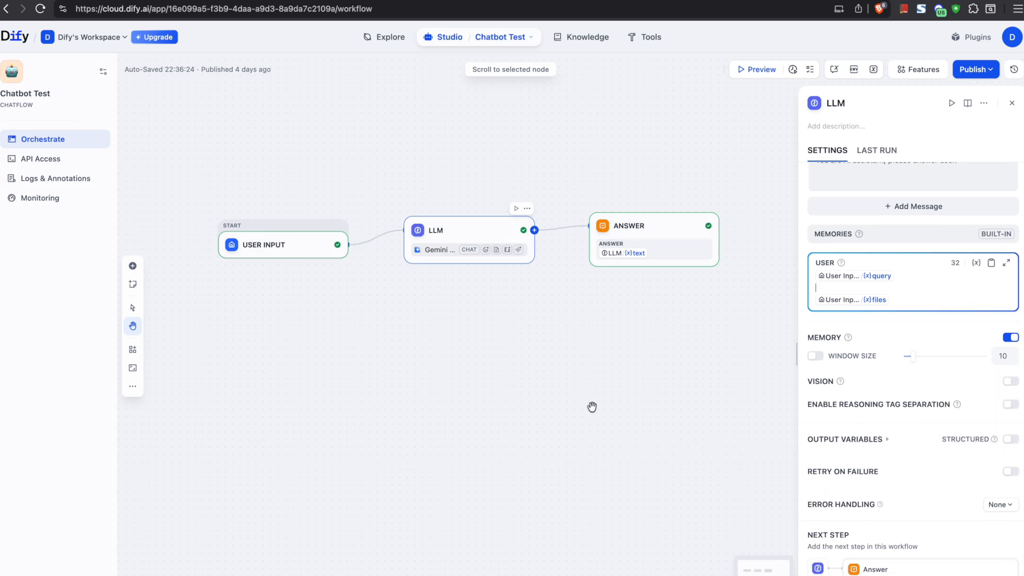
pyautogui.scroll(2, 704, 457)
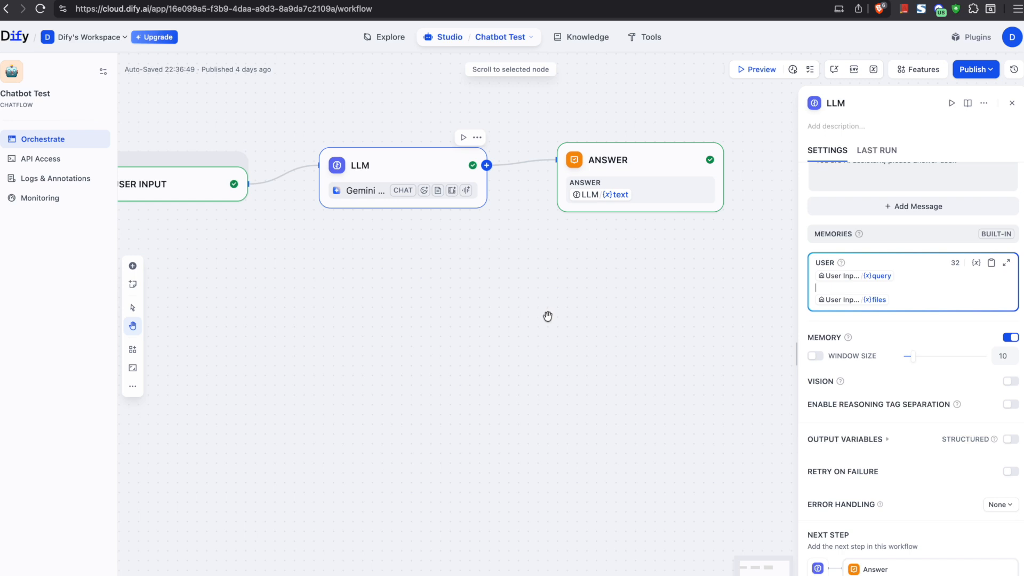
pyautogui.scroll(-1, 548, 315)
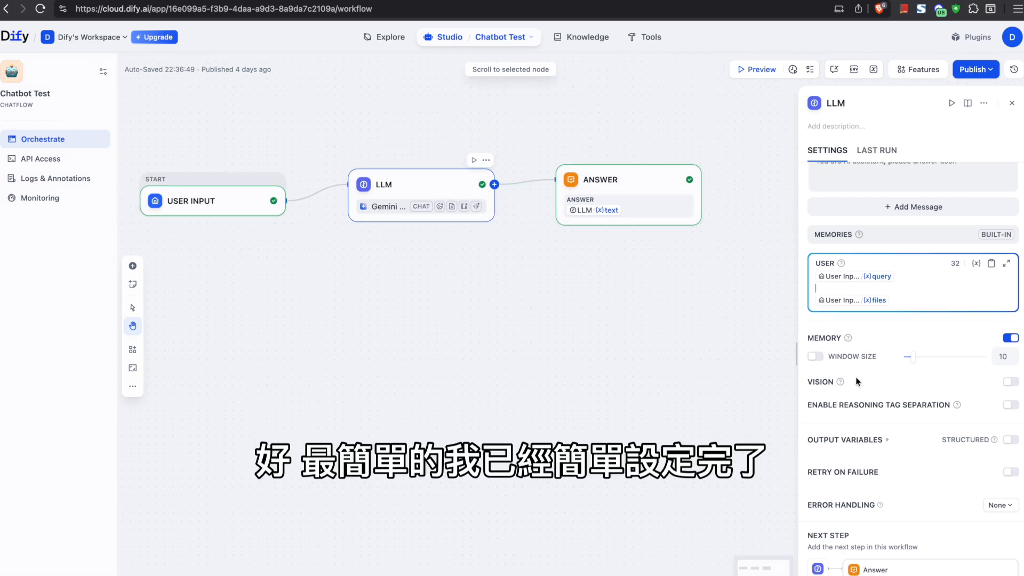
pyautogui.scroll(3, 857, 381)
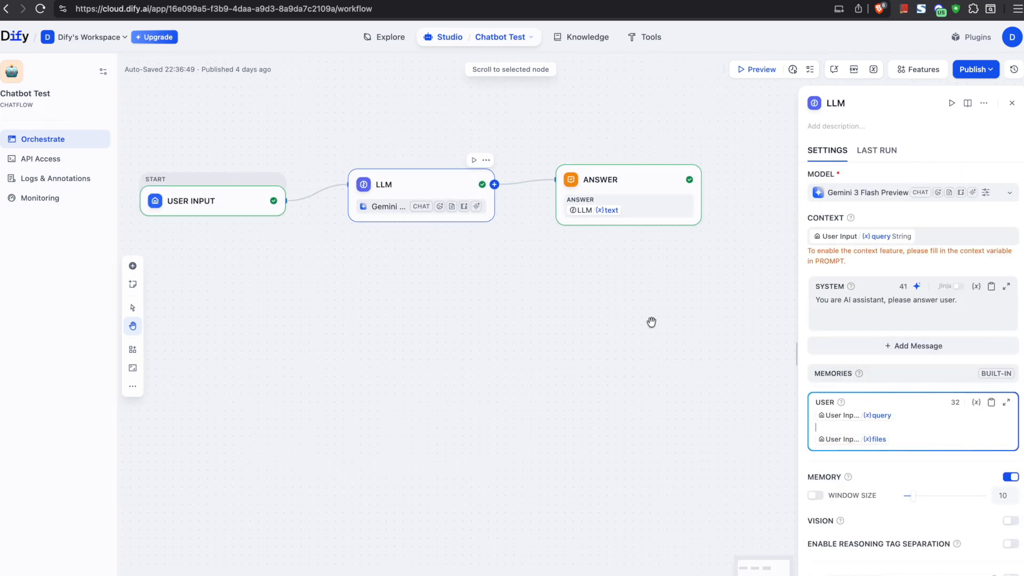
pyautogui.scroll(-1, 740, 176)
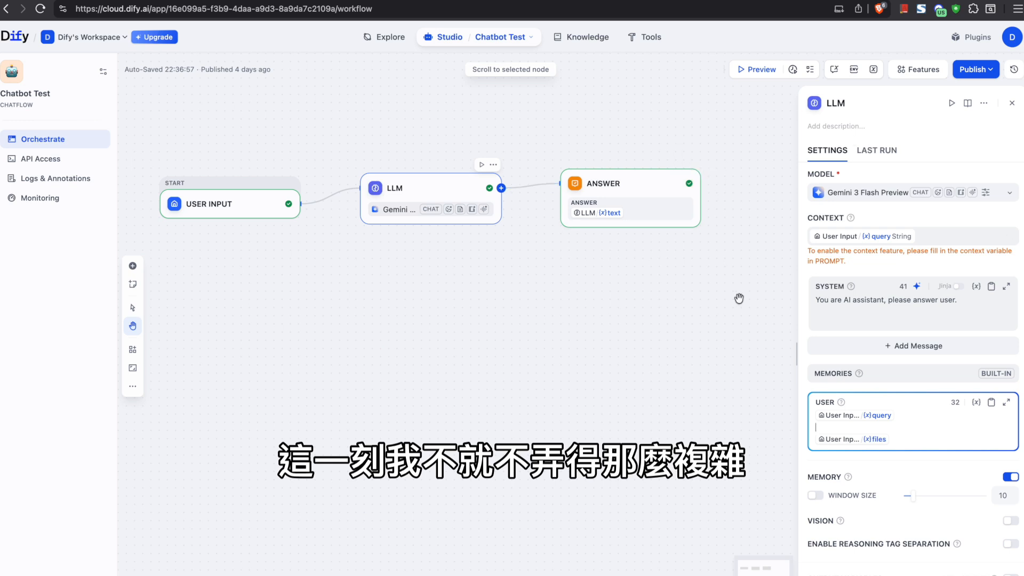
pyautogui.scroll(-3, 823, 362)
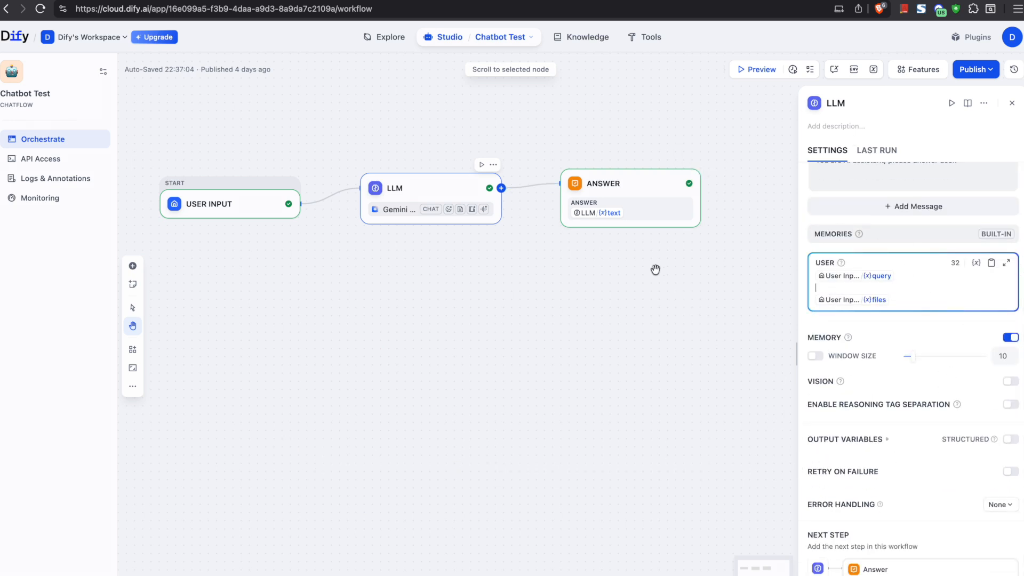
# Step: Open the Answer node and inspect the LLM text variable used as its response
pyautogui.click(420, 209)
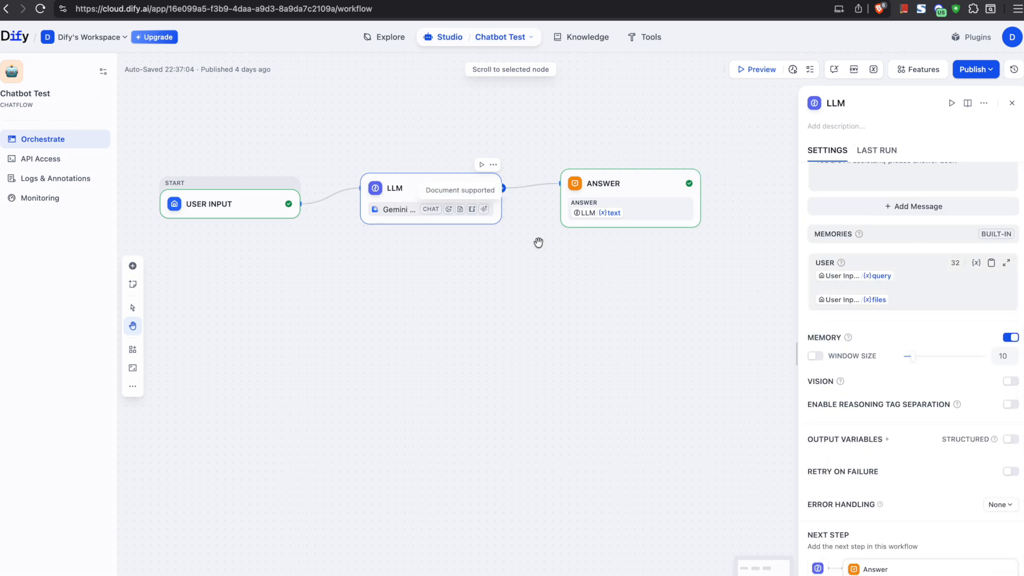
pyautogui.click(603, 197)
pyautogui.click(883, 193)
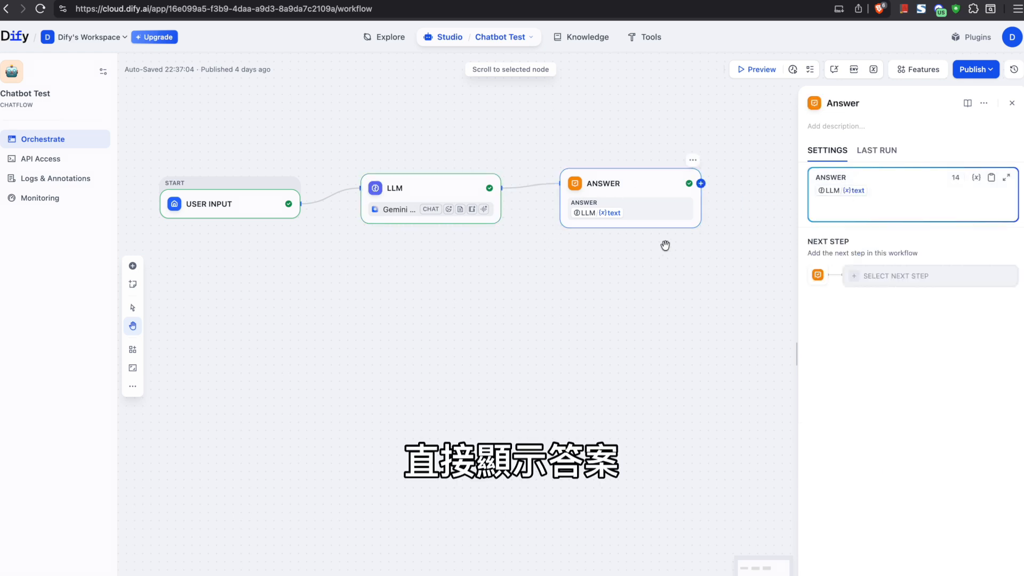
# Step: Open a preview of the chatflow and send it the test message "Hello"
pyautogui.click(752, 75)
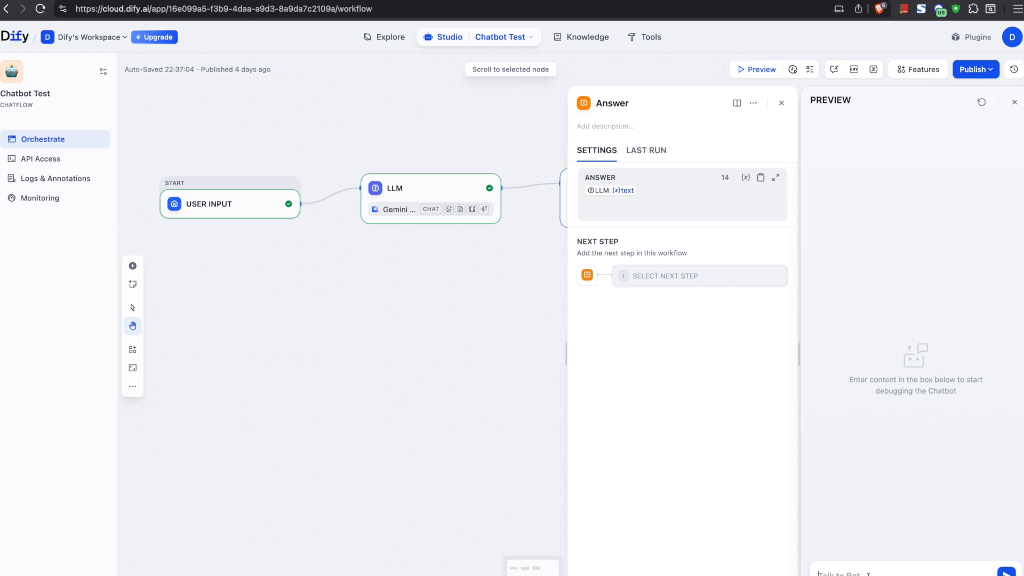
pyautogui.write('Hello')
pyautogui.press('Return')
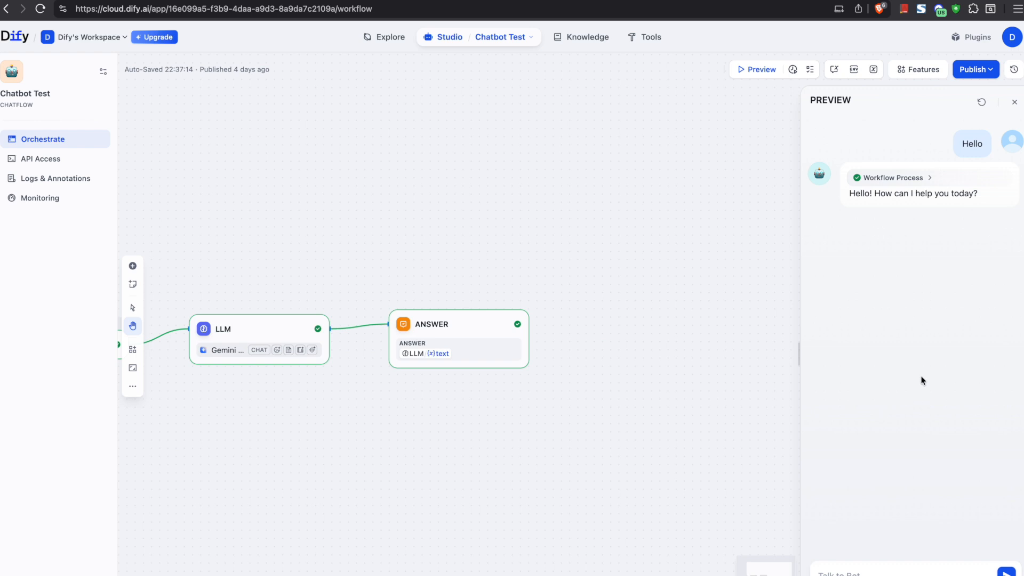
# Step: Expand the reply's Workflow Process and examine the input, process data and output of the User Input, LLM and Answer nodes
pyautogui.click(893, 178)
pyautogui.click(861, 241)
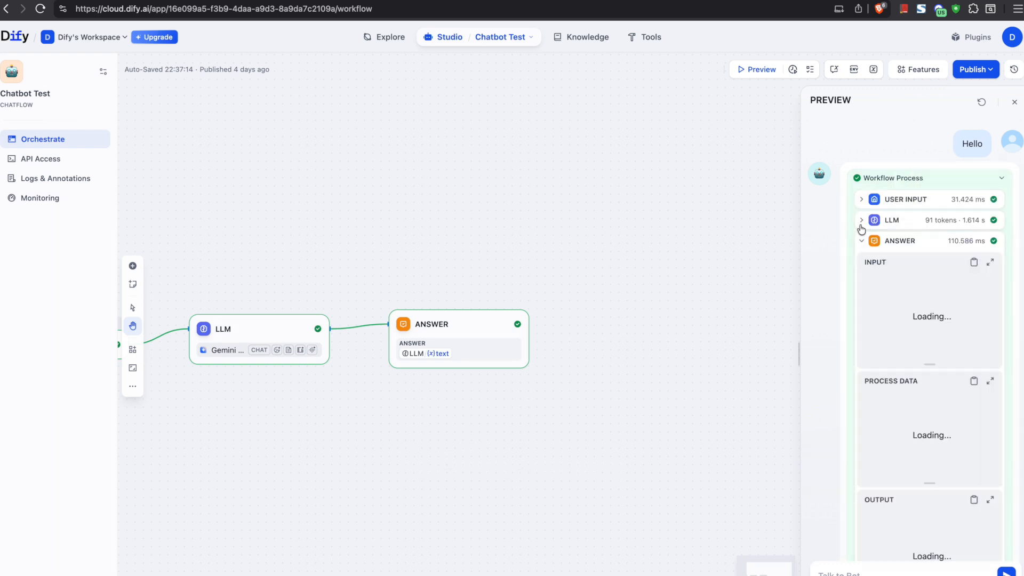
pyautogui.click(861, 220)
pyautogui.click(861, 199)
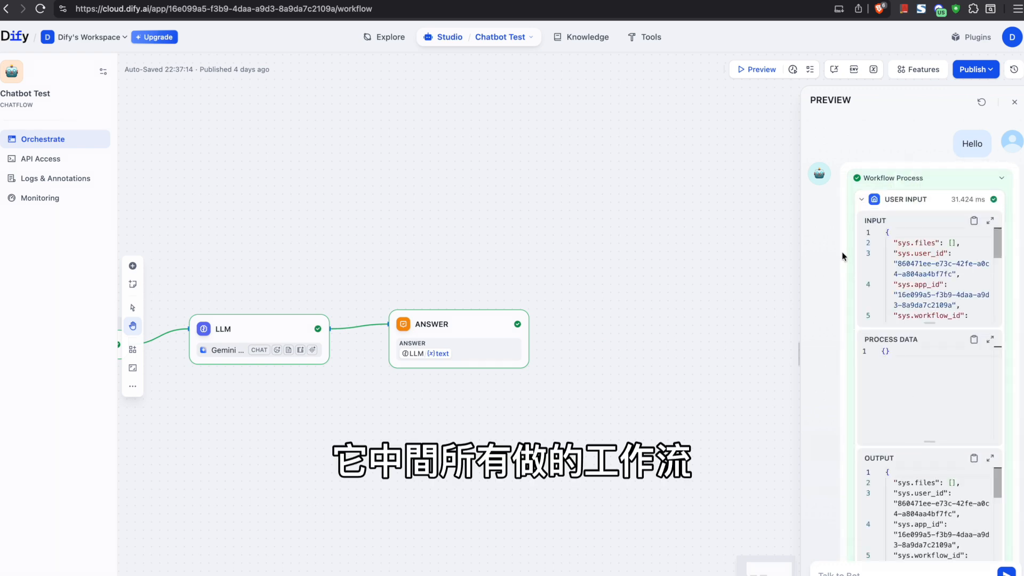
pyautogui.scroll(-10, 842, 257)
pyautogui.scroll(-8, 842, 256)
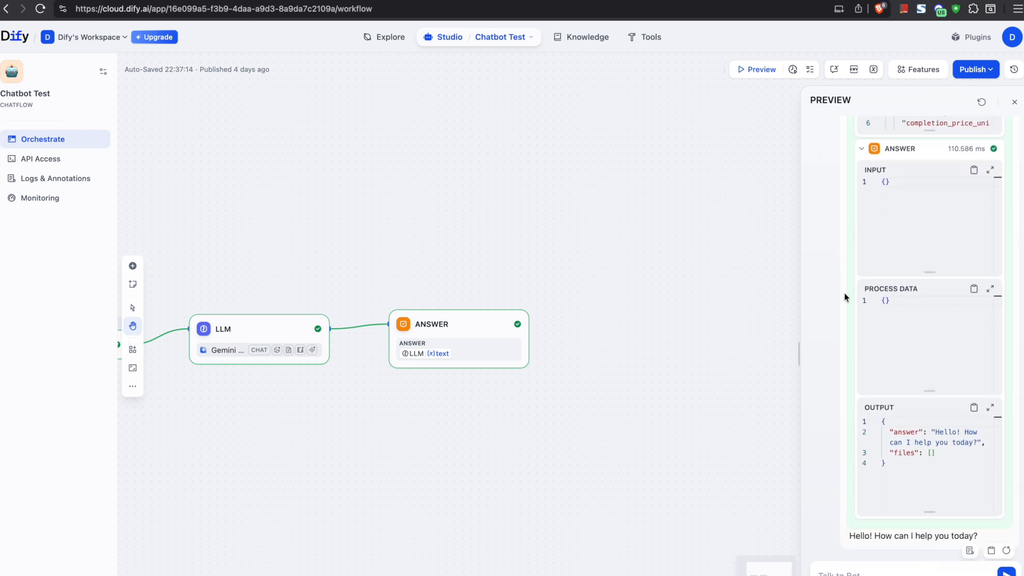
# Step: Open the app's conversation logs and read the conversation titled 今天天氣如何
pyautogui.click(51, 178)
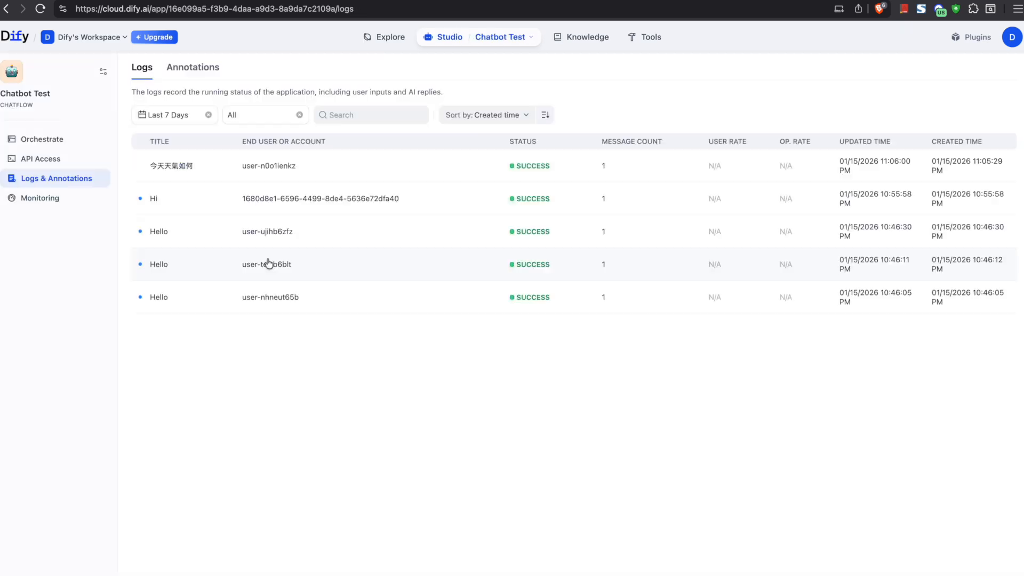
pyautogui.click(196, 164)
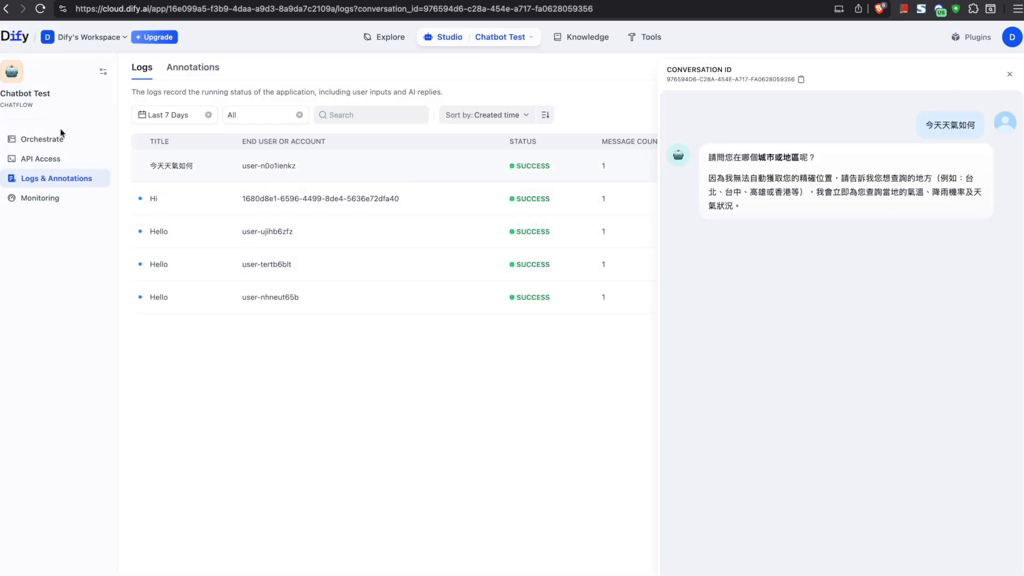
# Step: Return to the workflow canvas and open the publishing option for embedding the chat app into a website
pyautogui.click(46, 140)
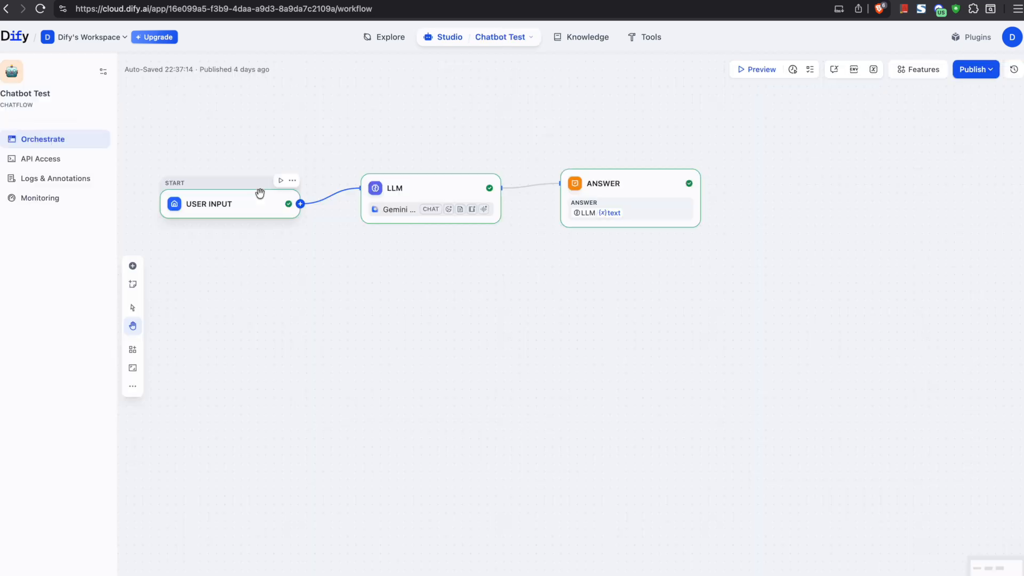
pyautogui.moveTo(358, 326); pyautogui.dragTo(411, 357)
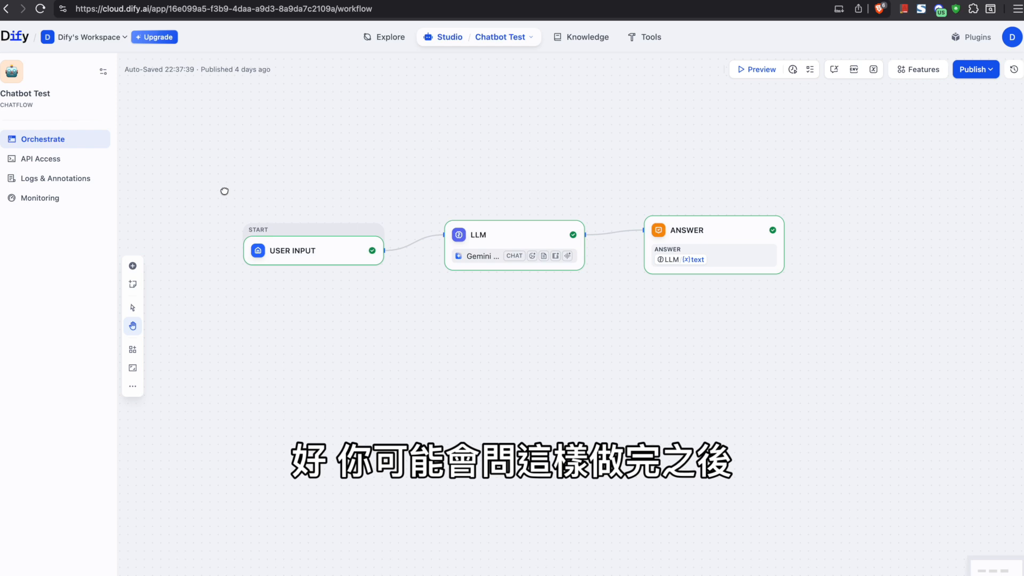
pyautogui.moveTo(224, 190); pyautogui.dragTo(204, 238)
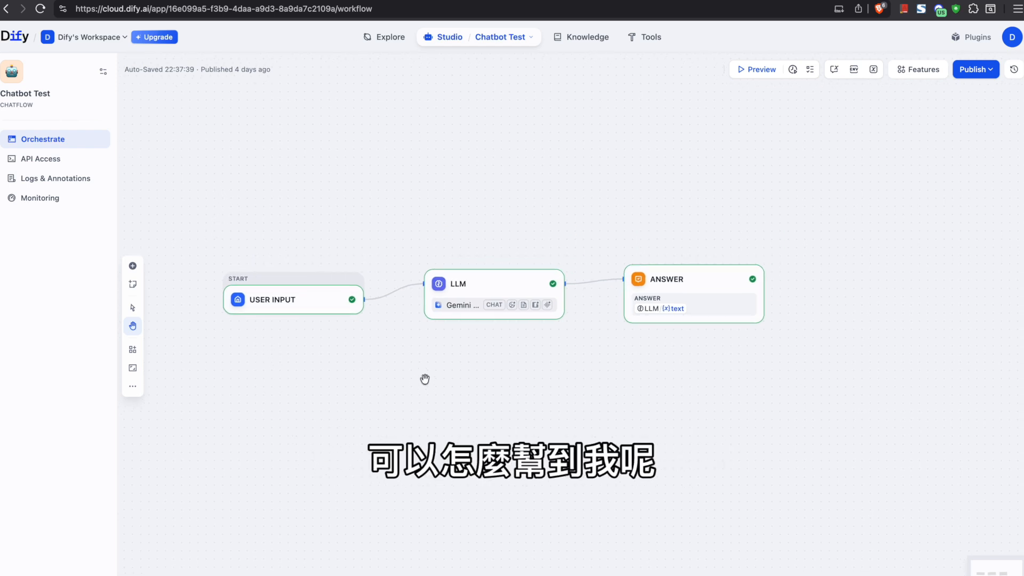
pyautogui.click(711, 288)
pyautogui.click(987, 77)
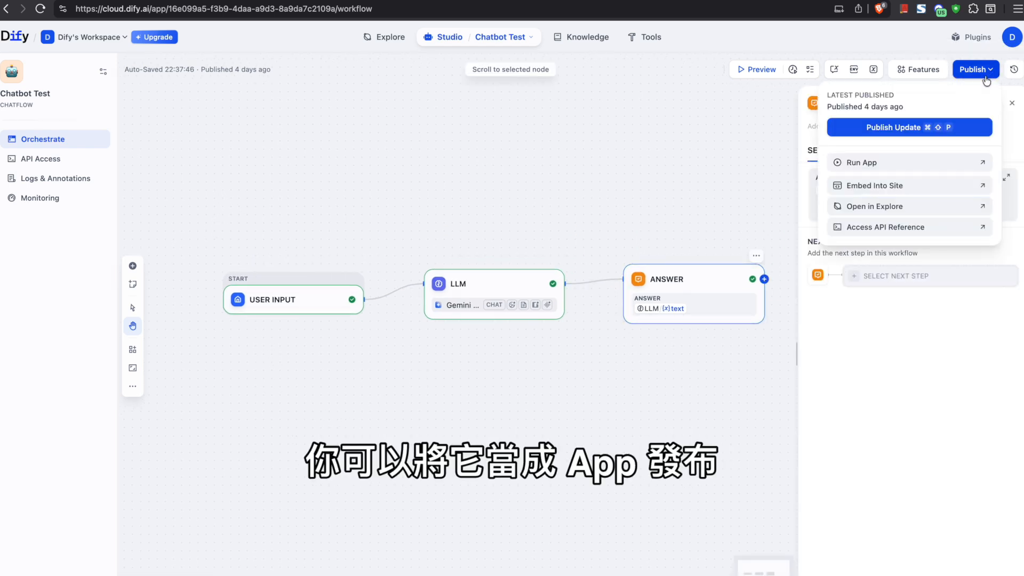
pyautogui.click(885, 187)
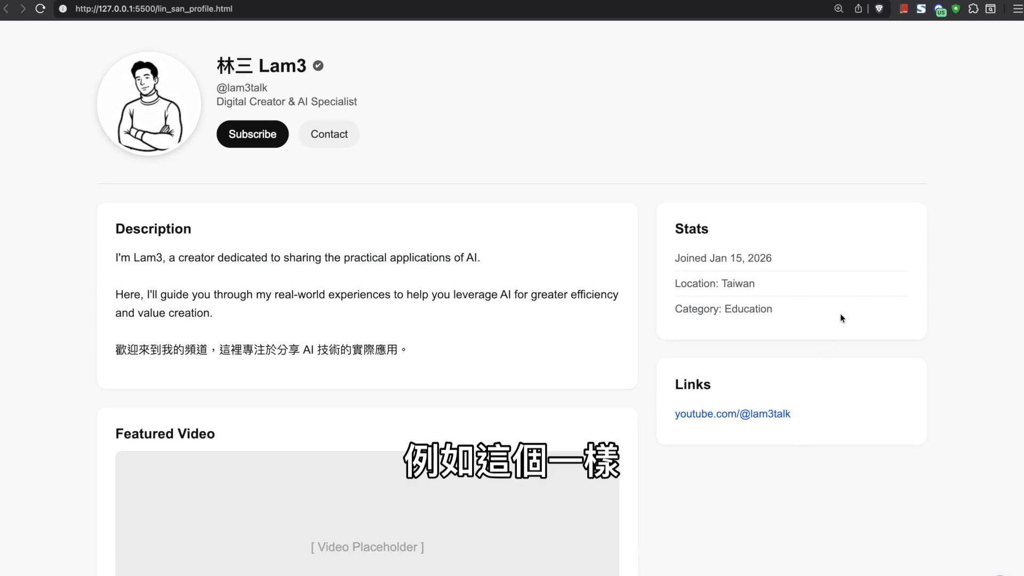
# Step: On the locally hosted profile page, open the embedded Chatbot Test widget, send "Hi" and examine the reply
pyautogui.scroll(-2, 848, 314)
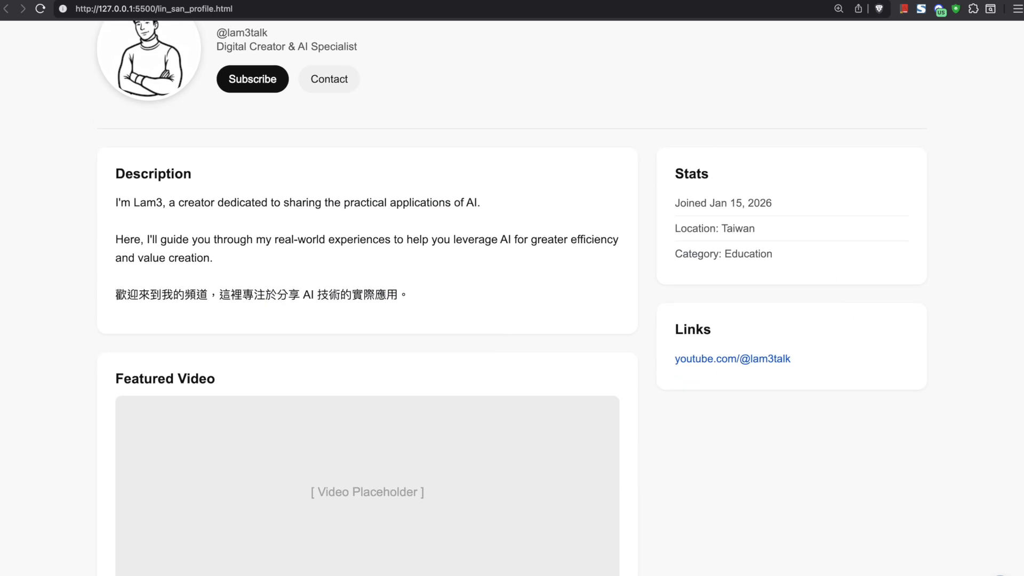
pyautogui.click(1000, 575)
pyautogui.click(820, 471)
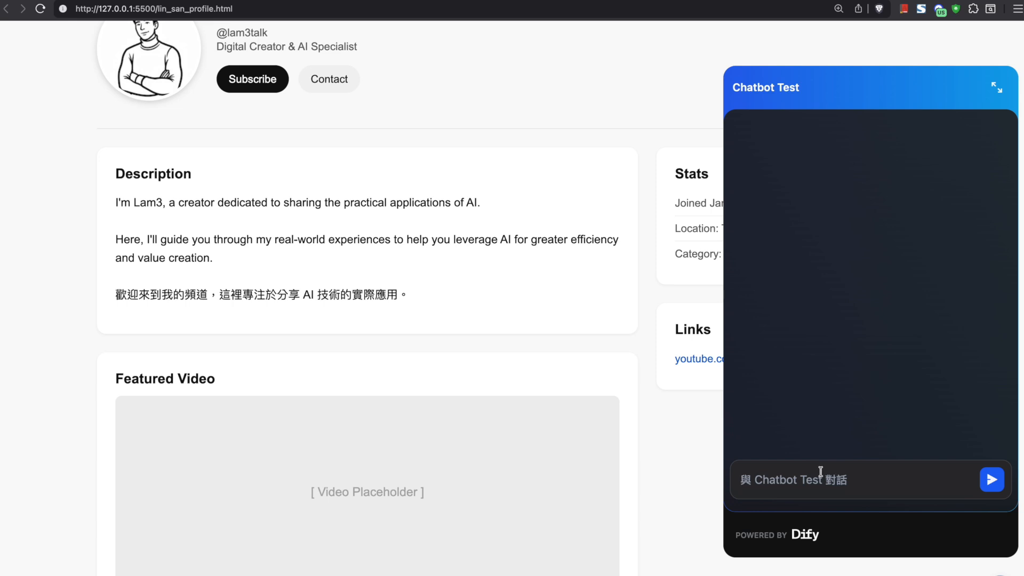
pyautogui.write('Hi')
pyautogui.press('Return')
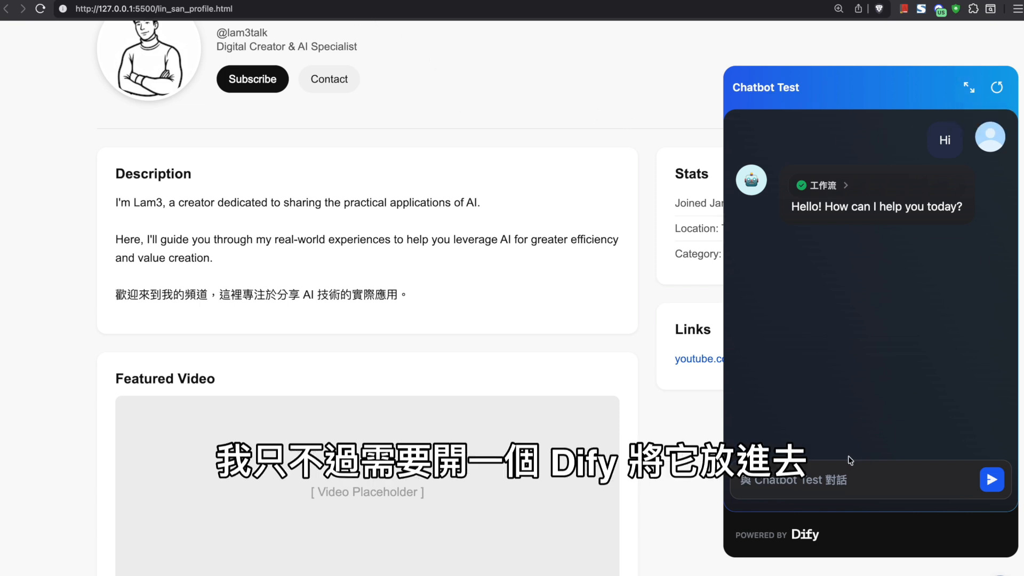
pyautogui.doubleClick(836, 206)
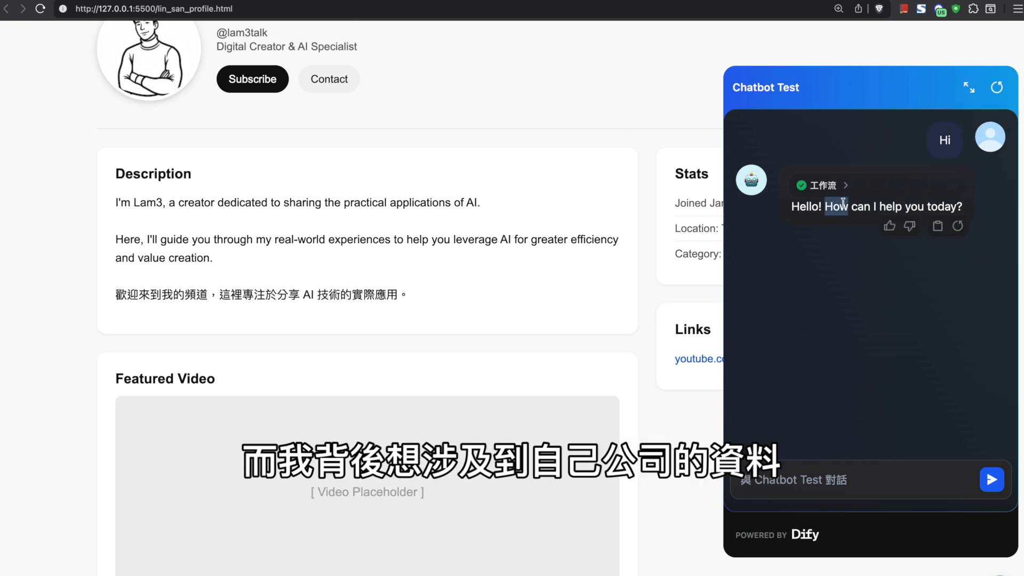
pyautogui.click(822, 206)
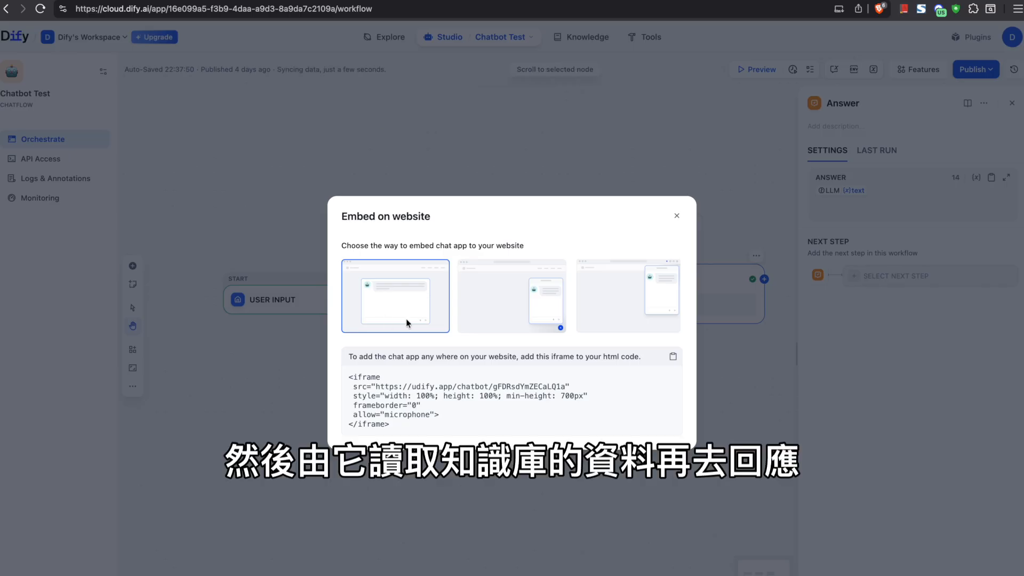
# Step: Close the website embedding options in Dify and open the app's API reference from the publishing options
pyautogui.click(674, 216)
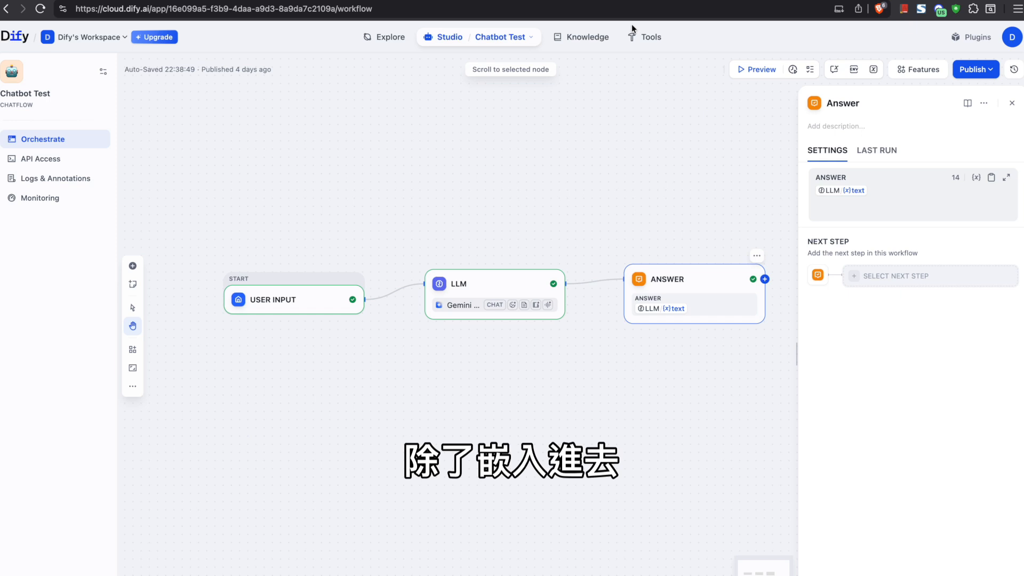
pyautogui.click(990, 69)
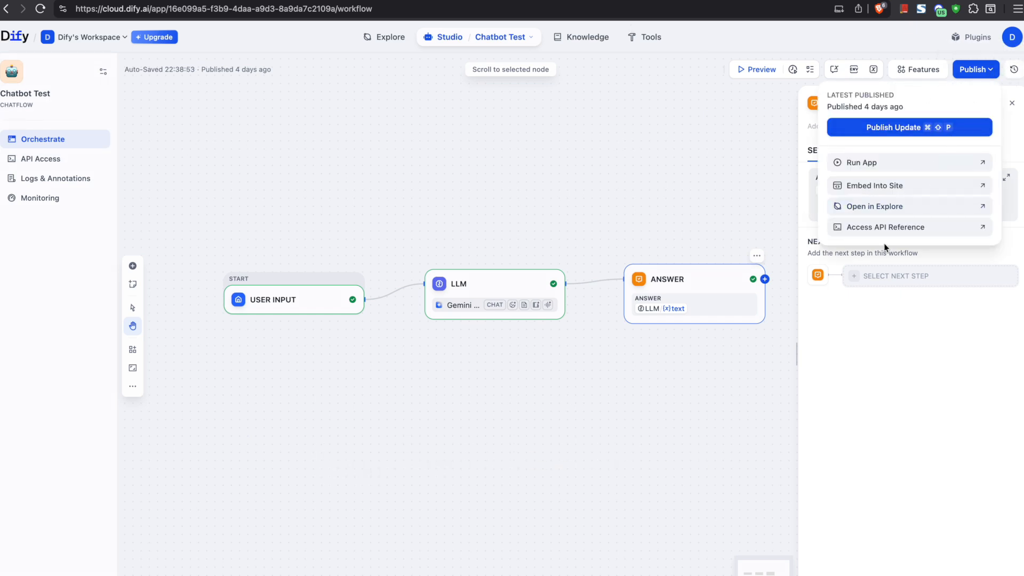
pyautogui.click(882, 228)
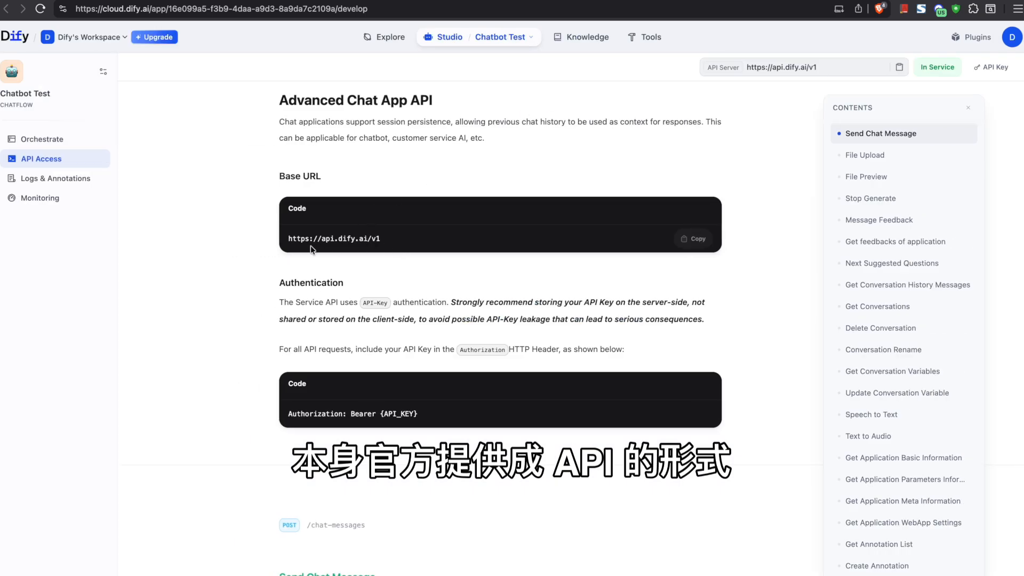
# Step: View the base URL and the app's list of API secret keys, and close the list without creating a key
pyautogui.moveTo(312, 249); pyautogui.dragTo(988, 81)
pyautogui.click(993, 68)
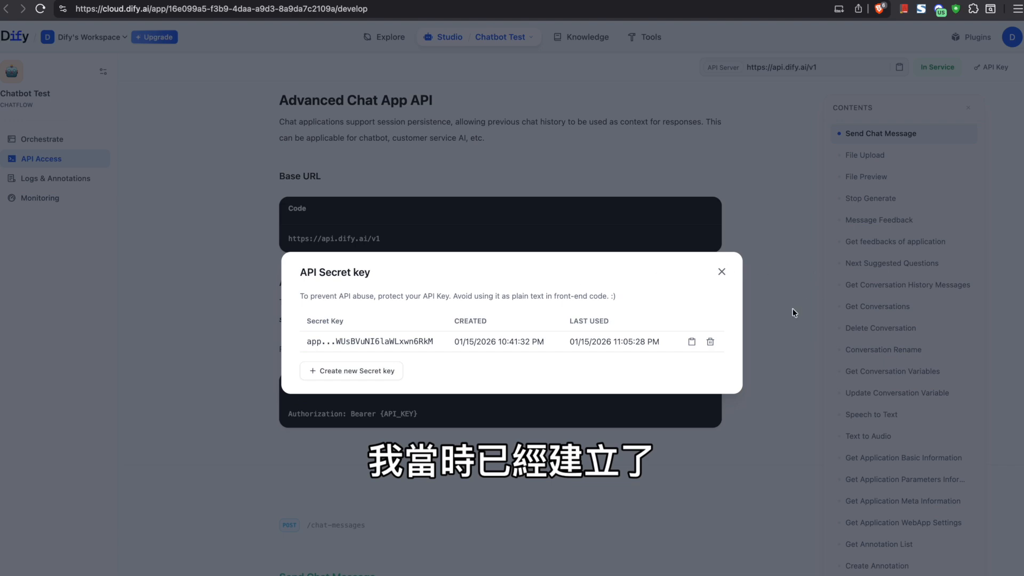
pyautogui.click(723, 272)
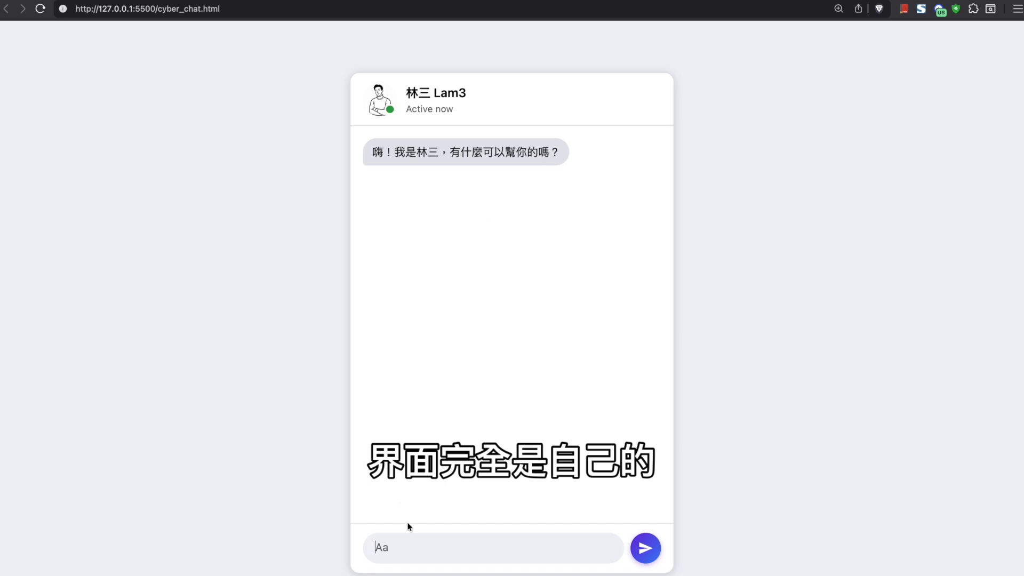
# Step: Send "Hi" in the chat window of the locally hosted cyber_chat.html page
pyautogui.write('Hi')
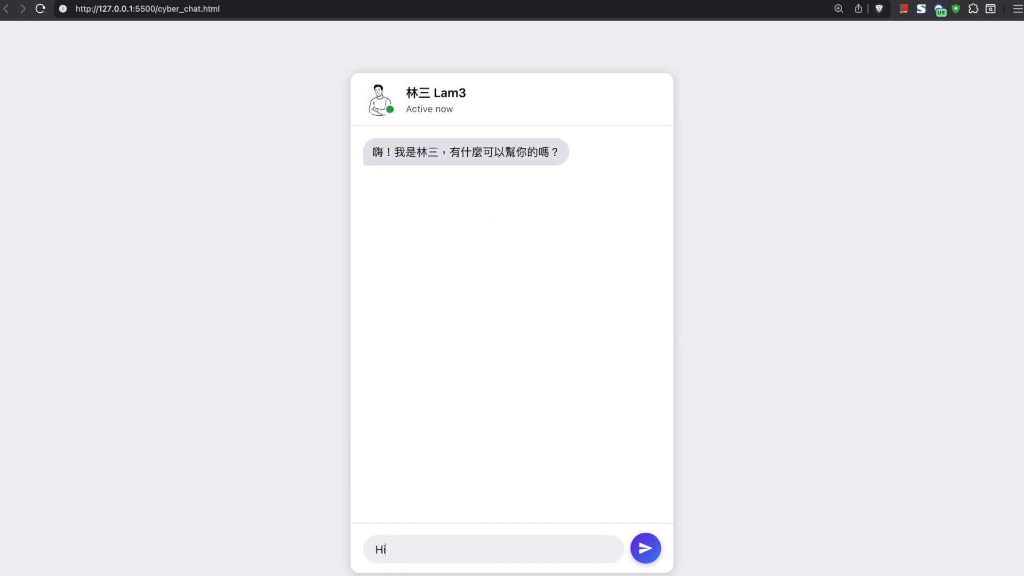
pyautogui.press('Return')
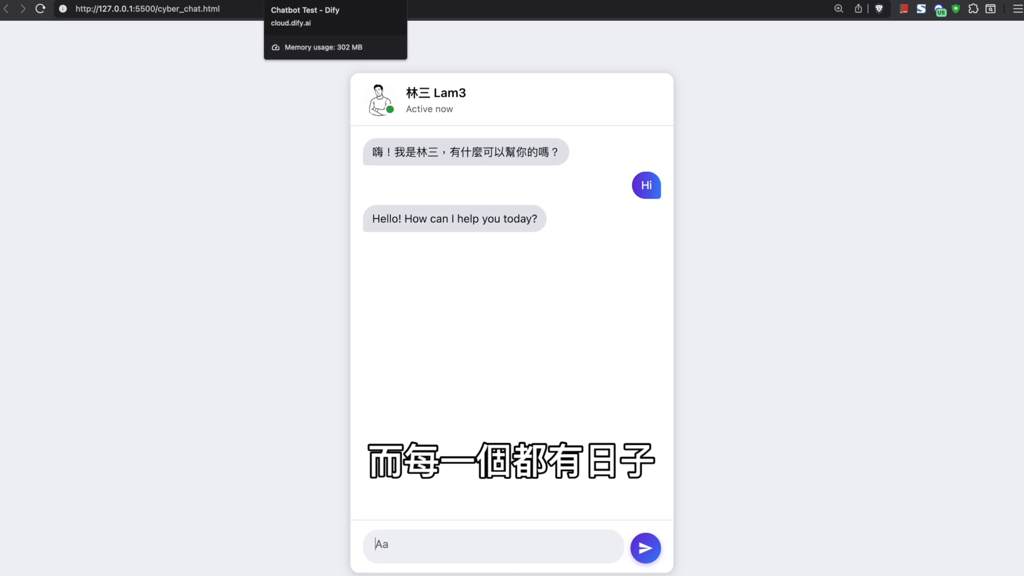
# Step: Switch to Dify's Chatbot Test app, refresh it, and view the newest "Hi" conversation in its logs
pyautogui.click(310, 1)
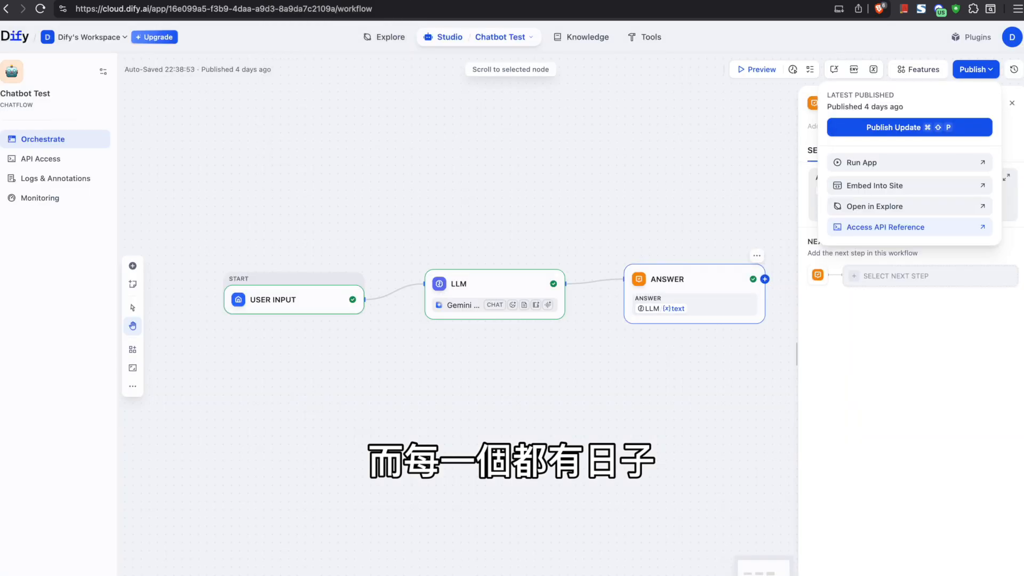
pyautogui.click(40, 9)
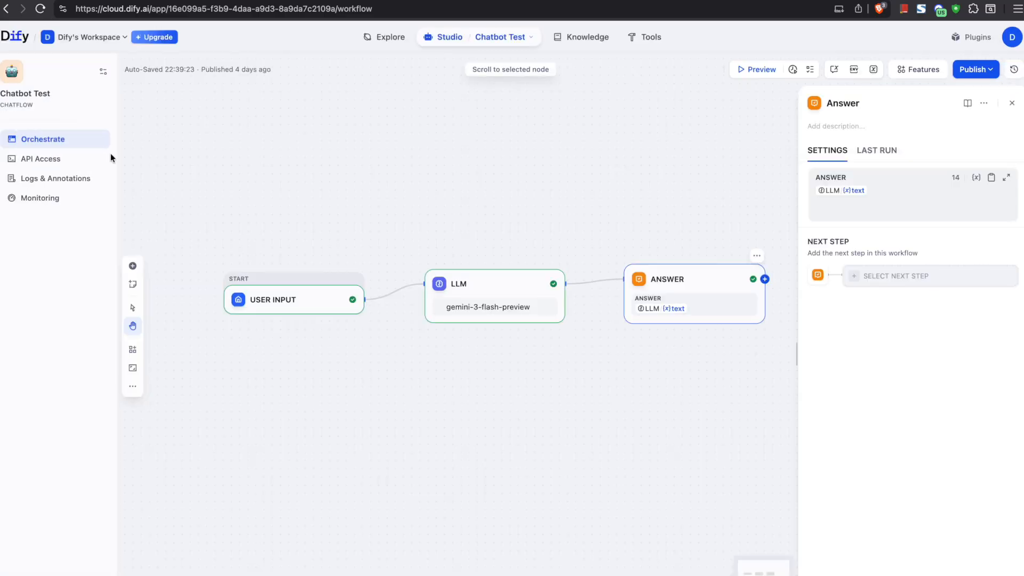
pyautogui.click(74, 178)
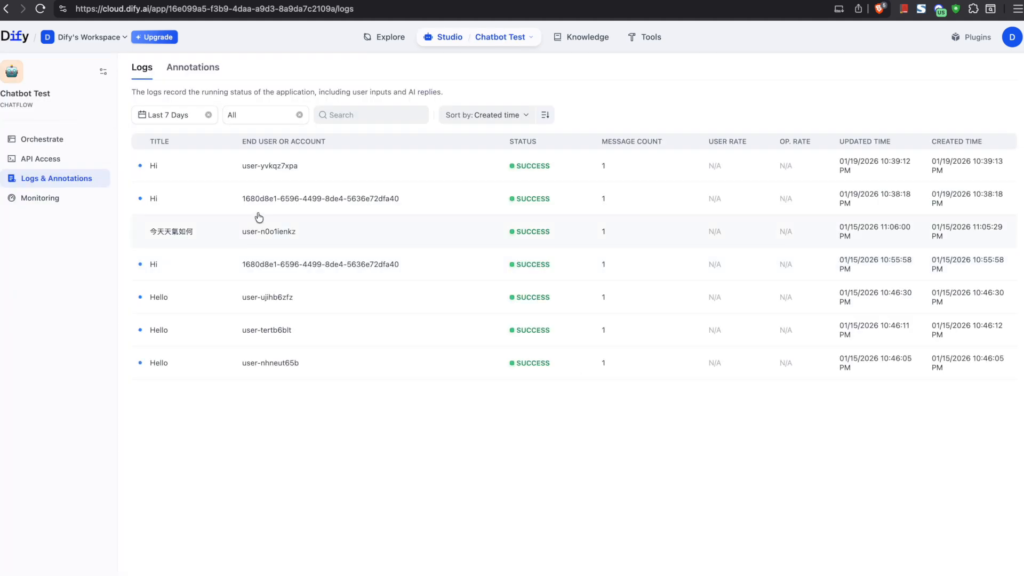
pyautogui.click(208, 167)
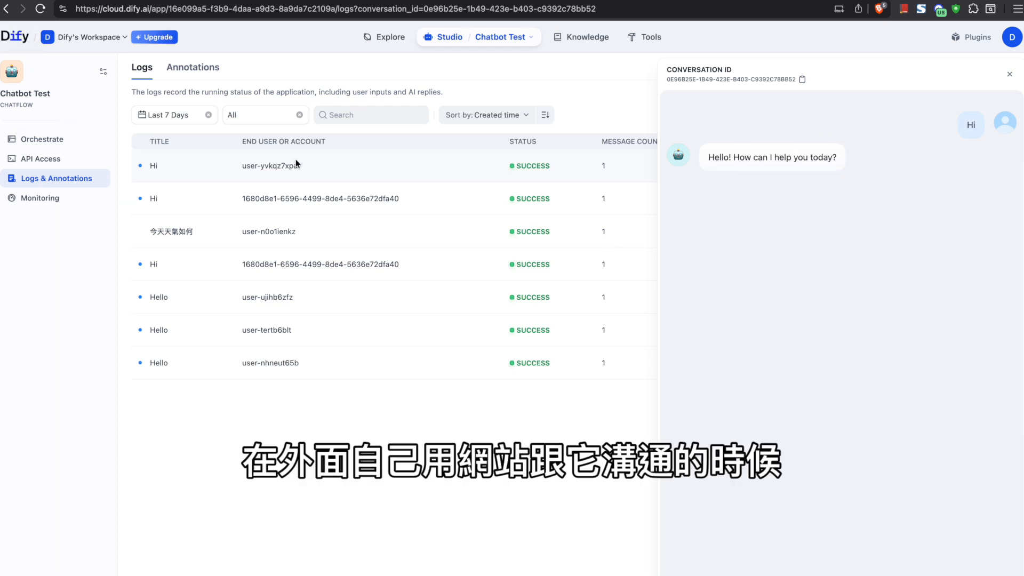
pyautogui.click(1009, 75)
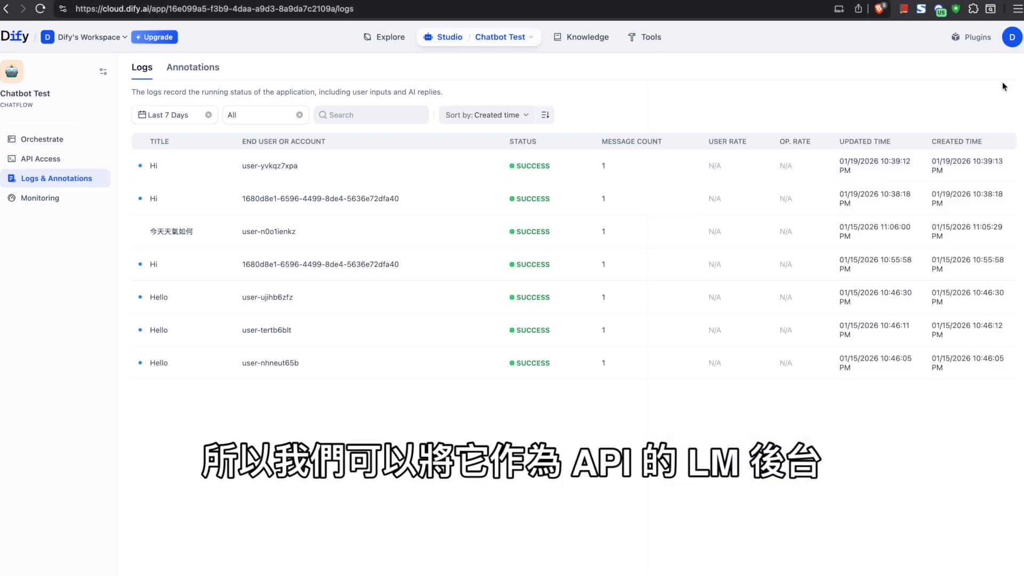
# Step: Open the YouTube 課程筆記 knowledge base and examine how YouTube 課程筆記.docx is split into chunks
pyautogui.click(102, 138)
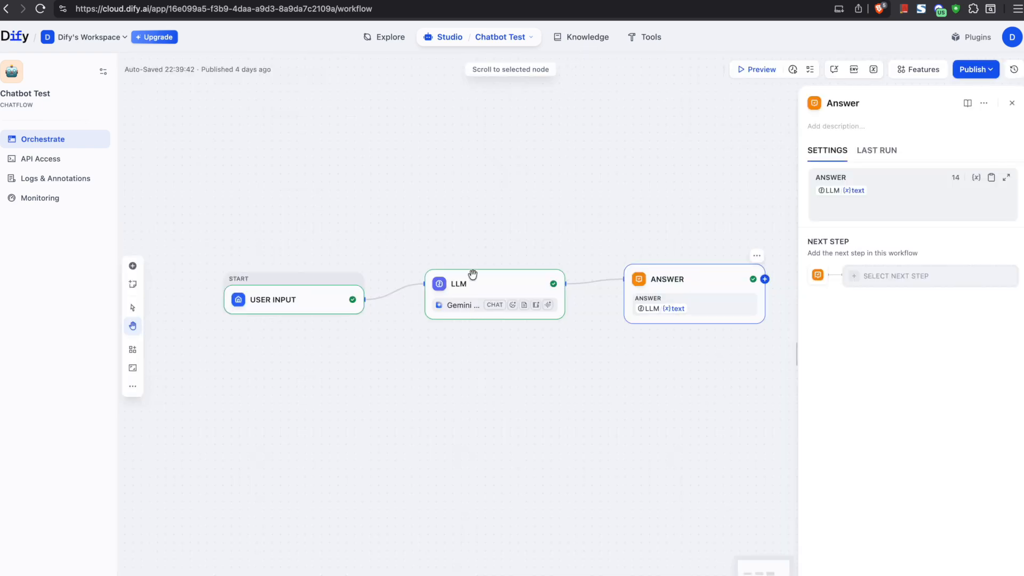
pyautogui.click(587, 37)
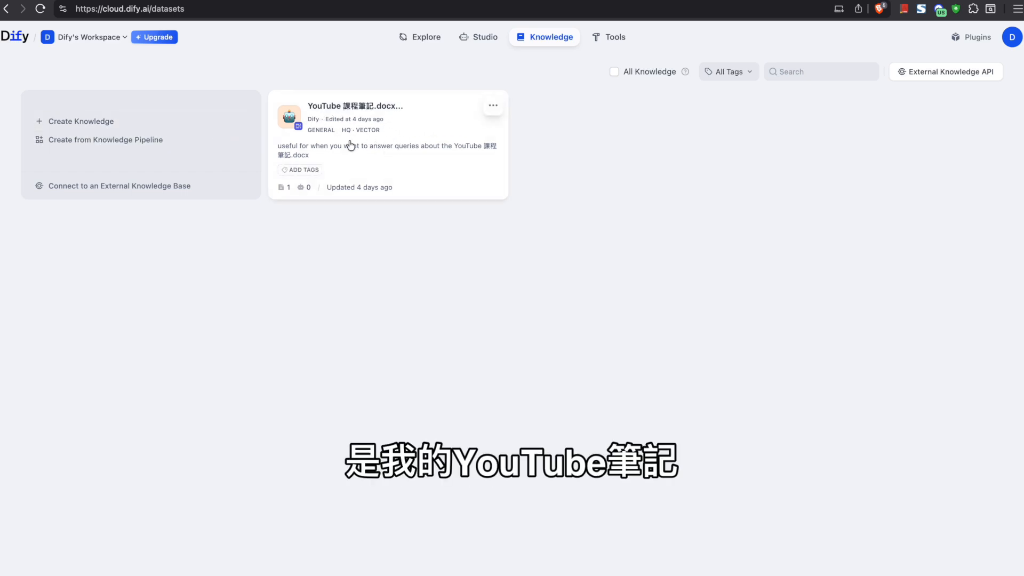
pyautogui.click(353, 120)
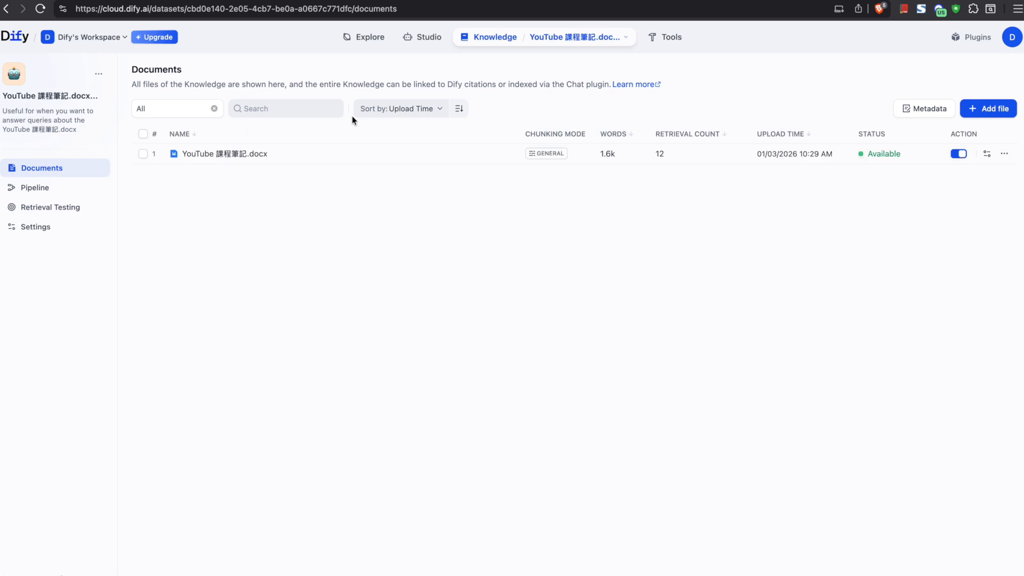
pyautogui.click(231, 154)
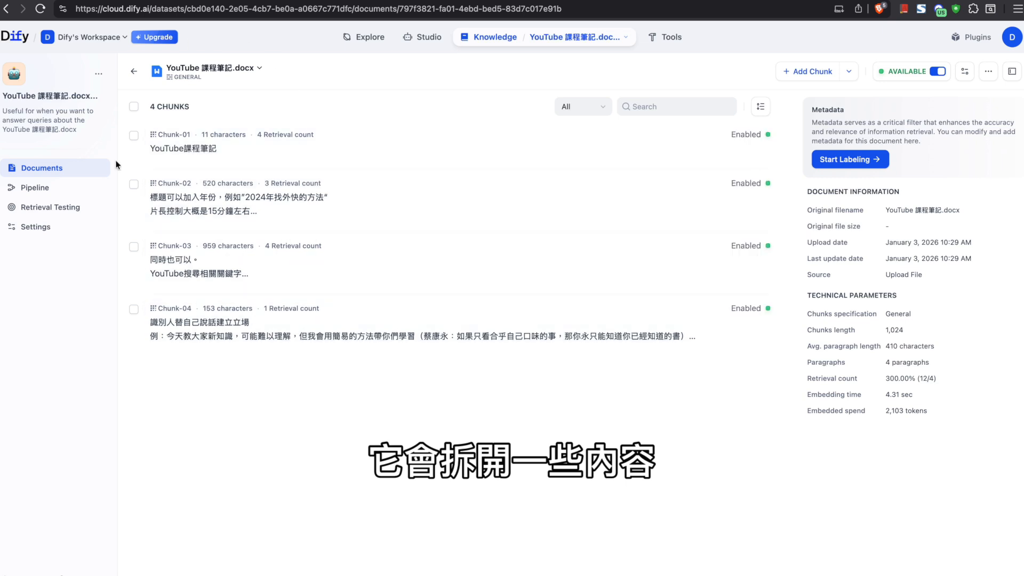
# Step: Reopen the Chatbot Test app and add a Knowledge Retrieval node after User Input
pyautogui.click(21, 36)
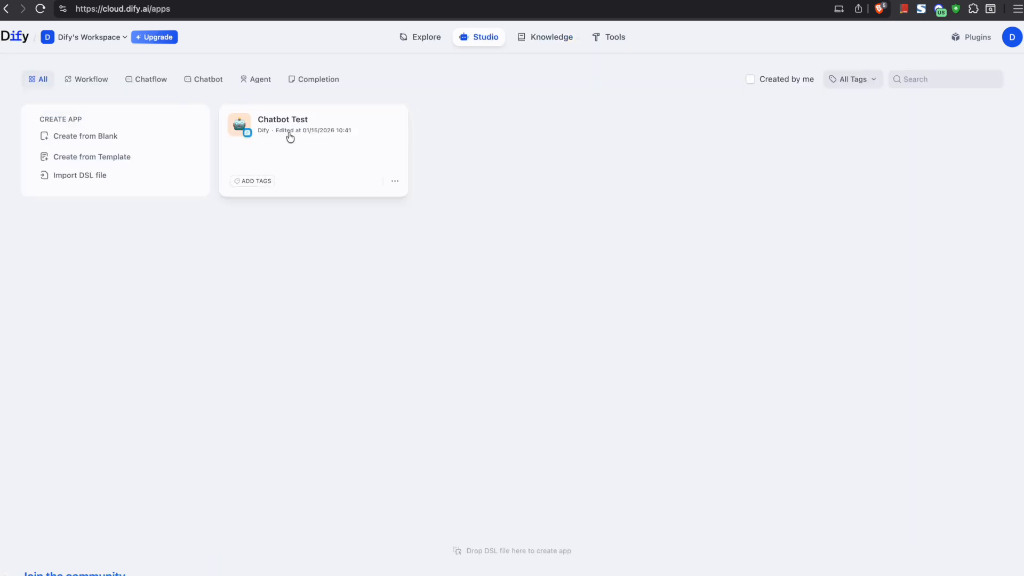
pyautogui.click(296, 150)
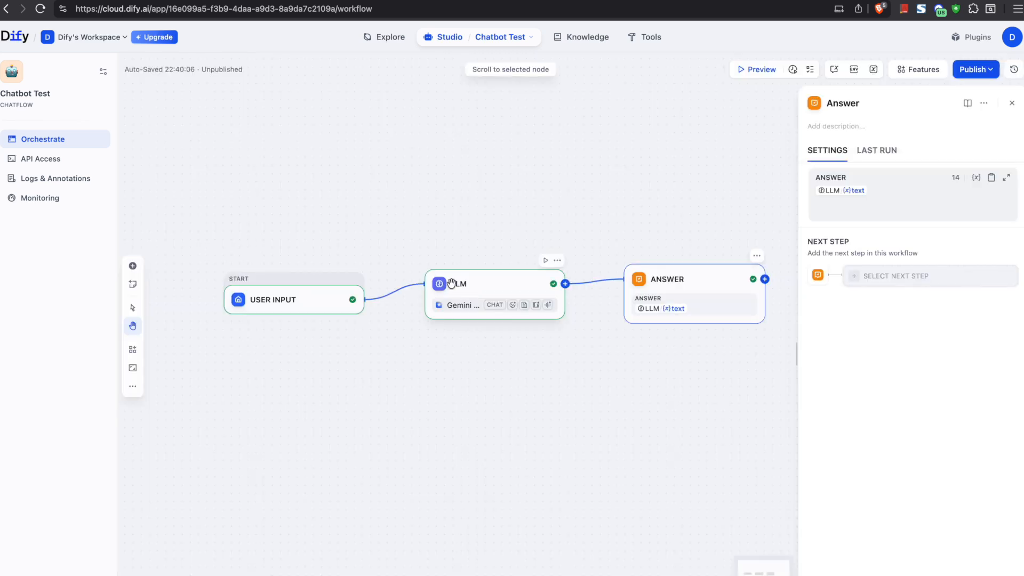
pyautogui.click(349, 292)
pyautogui.click(365, 299)
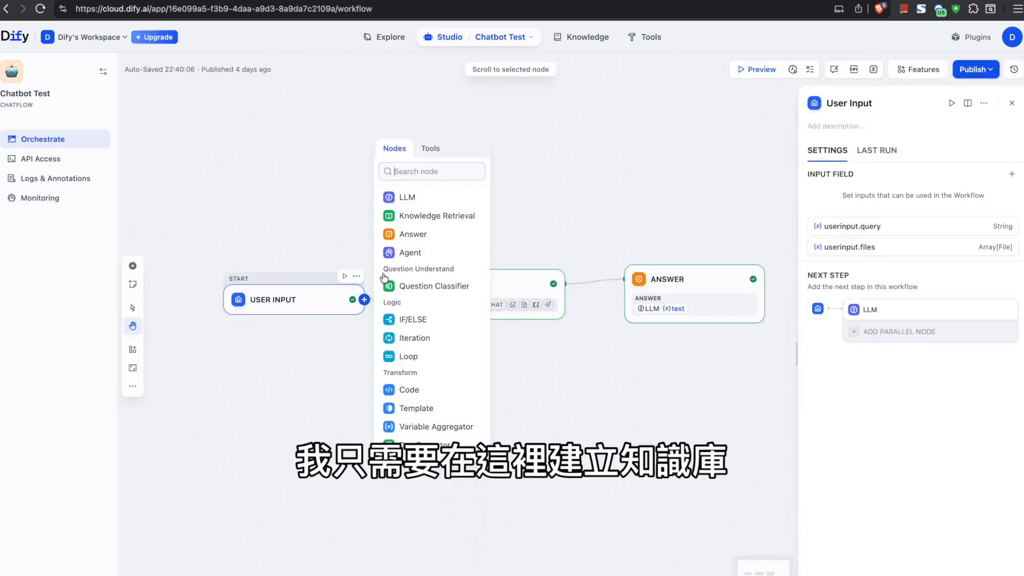
pyautogui.click(405, 220)
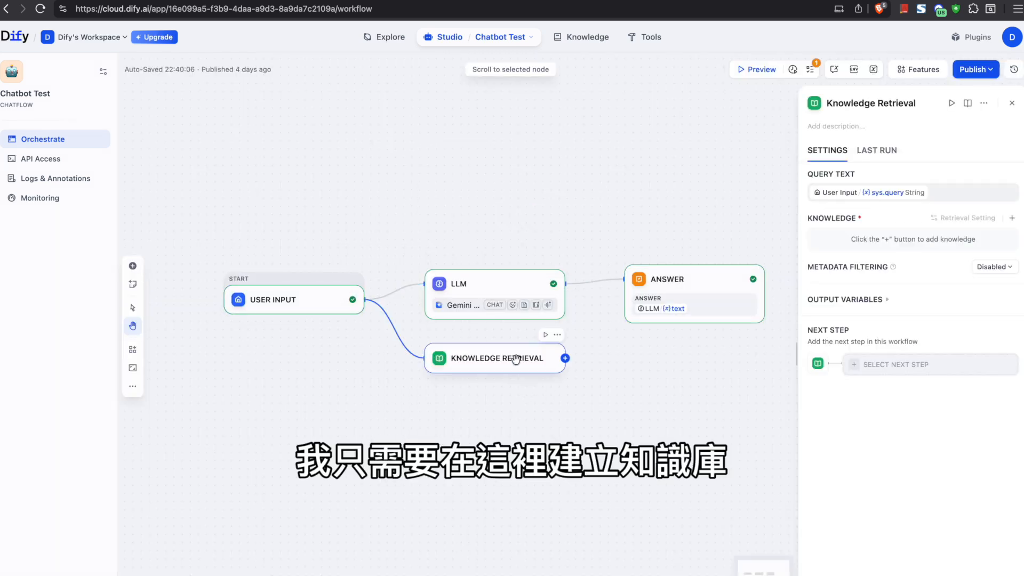
# Step: Replace the direct User Input to LLM link with a route through Knowledge Retrieval, using the YouTube 課程筆記.docx knowledge base
pyautogui.moveTo(516, 359); pyautogui.dragTo(433, 190)
pyautogui.moveTo(500, 286); pyautogui.dragTo(507, 286)
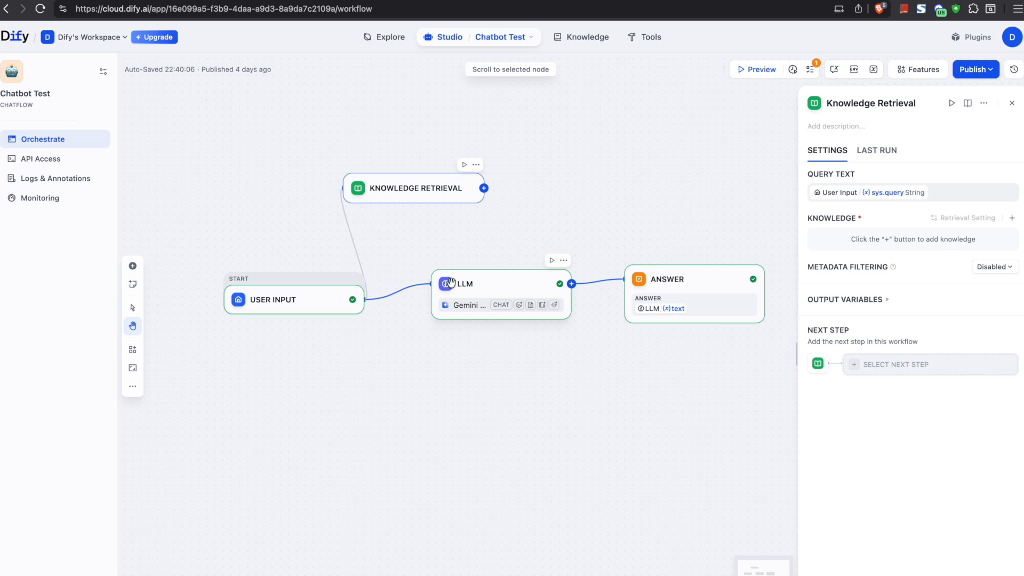
pyautogui.click(397, 292)
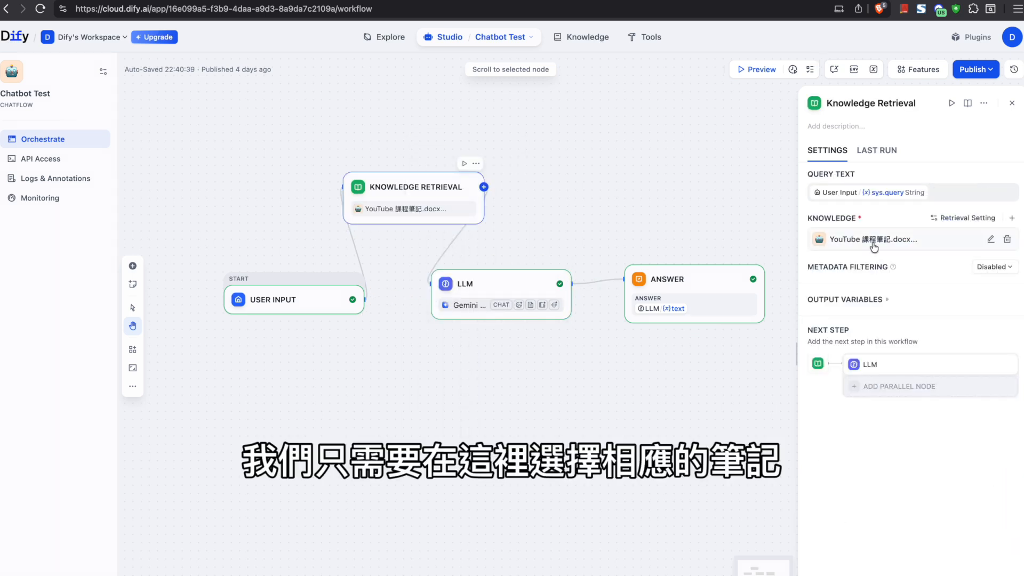
pyautogui.moveTo(468, 273); pyautogui.dragTo(495, 275)
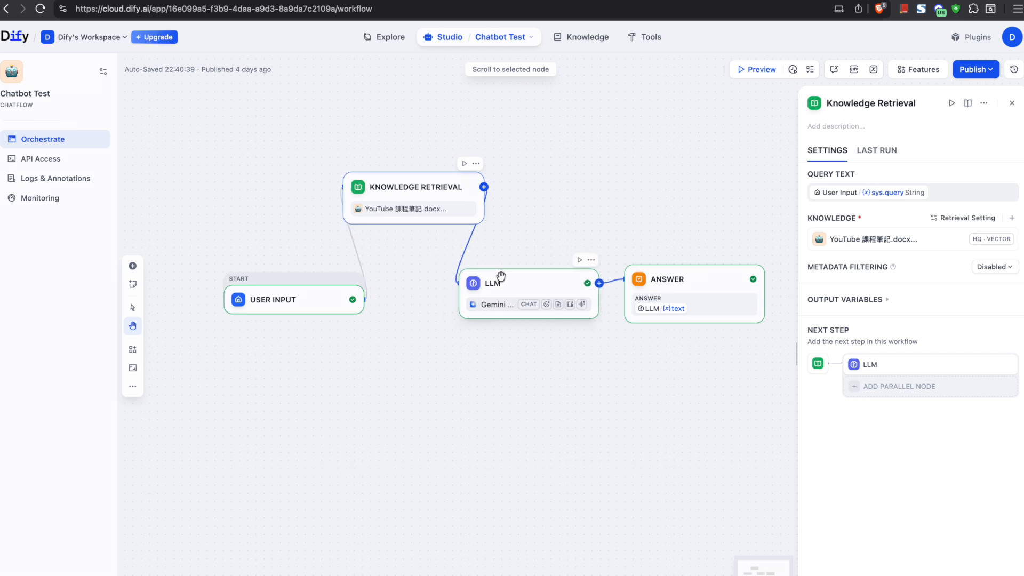
# Step: Review the Knowledge Retrieval node's knowledge selection and the LLM node's context and system prompt
pyautogui.click(420, 195)
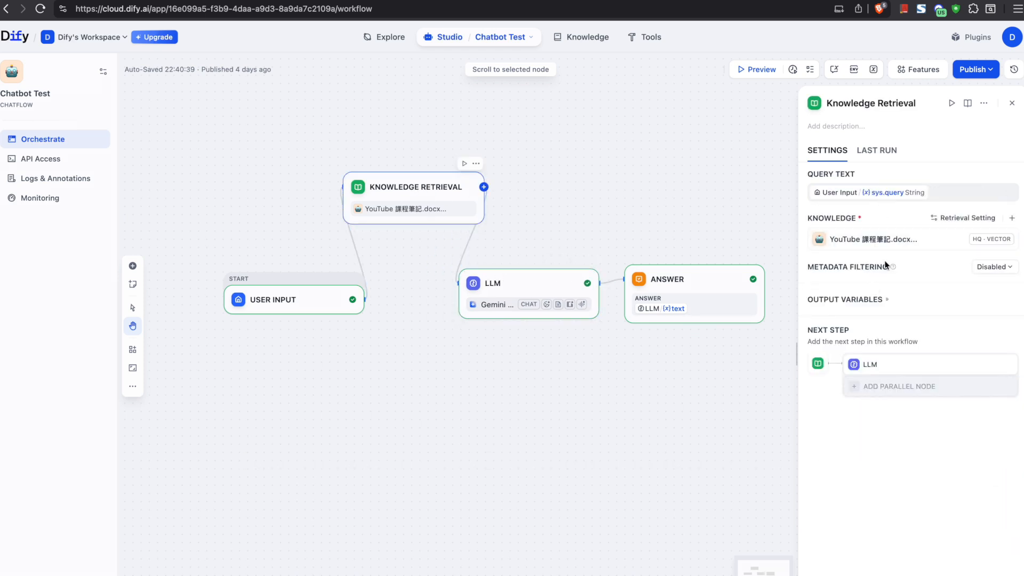
pyautogui.click(521, 278)
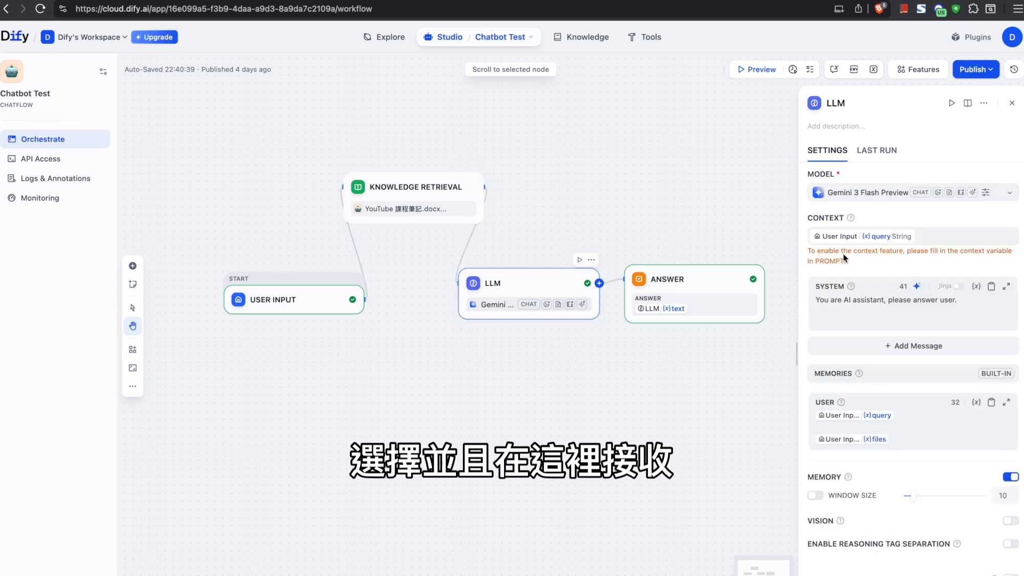
pyautogui.click(865, 298)
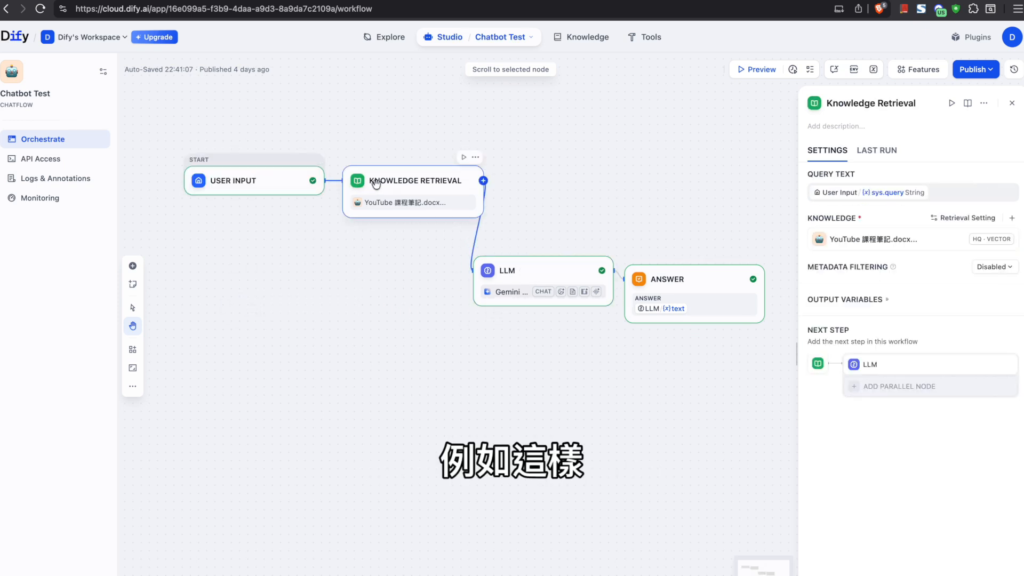
# Step: Line up the Knowledge Retrieval and LLM nodes in a row after User Input, and check the LLM and Answer settings
pyautogui.moveTo(376, 184); pyautogui.dragTo(368, 184)
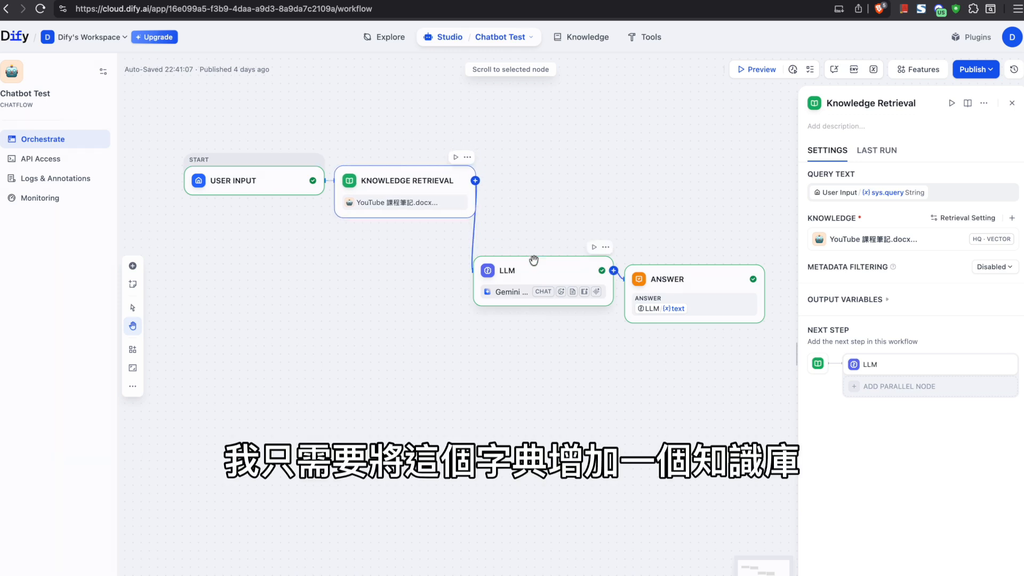
pyautogui.moveTo(528, 278); pyautogui.dragTo(543, 190)
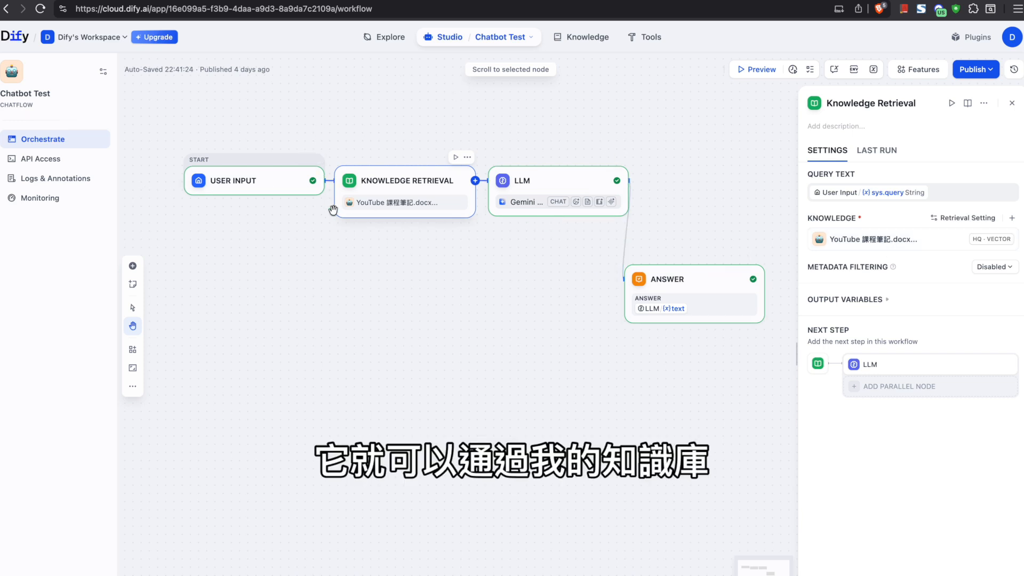
pyautogui.click(542, 193)
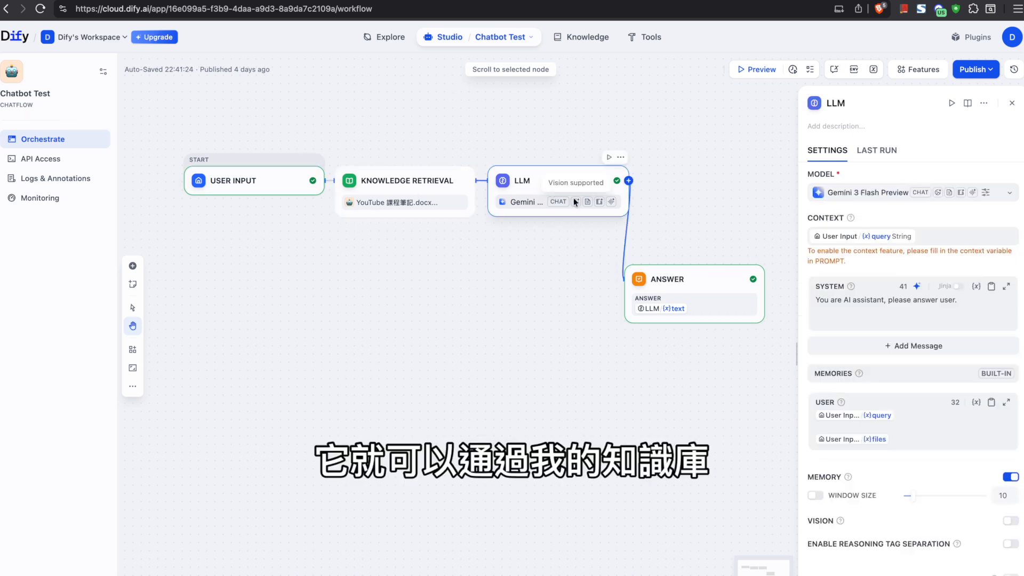
pyautogui.click(696, 289)
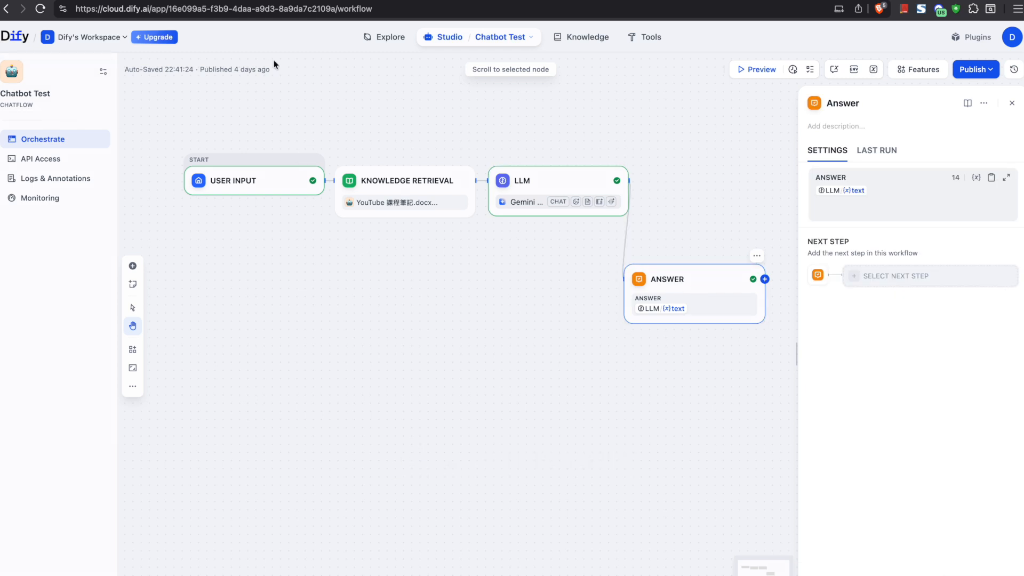
# Step: Open the workspace's MCP tools and examine the Deepwiki server's URL and included tools
pyautogui.click(21, 38)
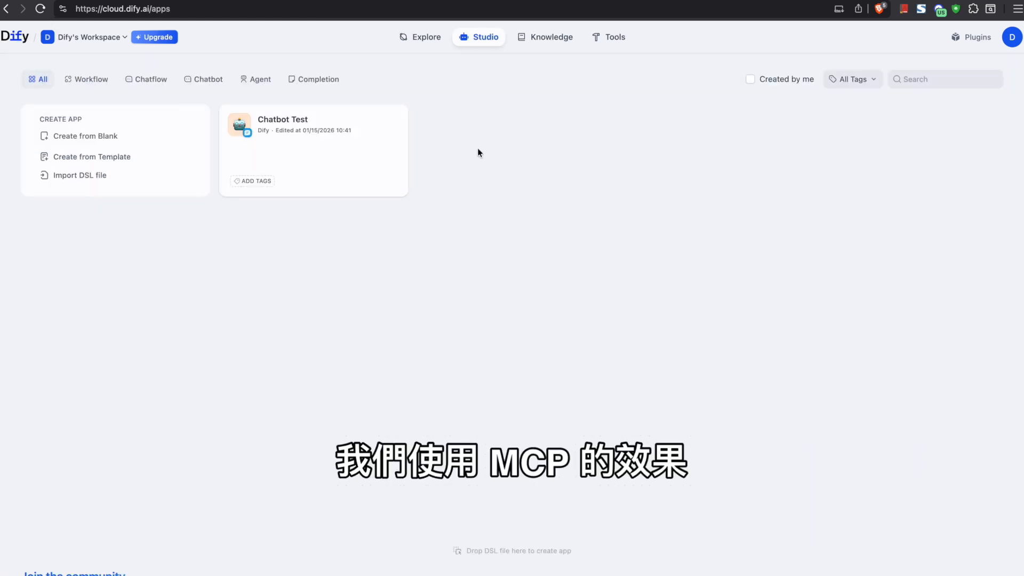
pyautogui.click(615, 37)
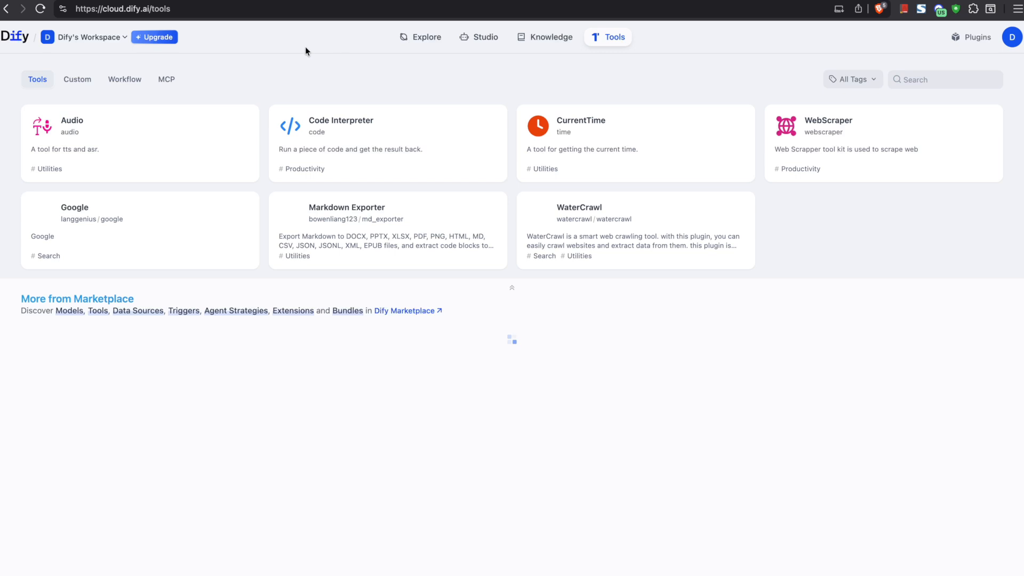
pyautogui.click(165, 79)
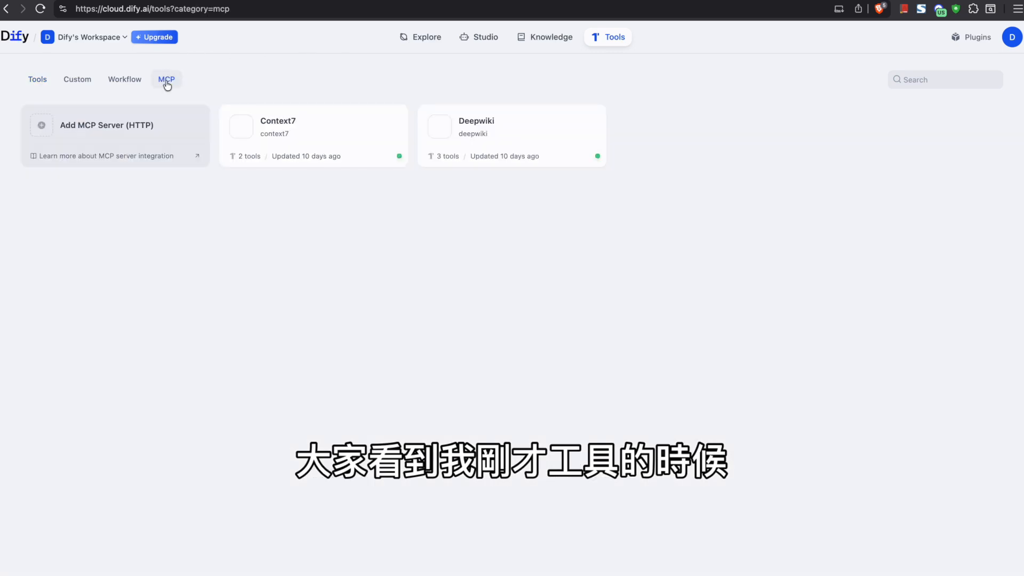
pyautogui.click(515, 140)
pyautogui.moveTo(871, 208)
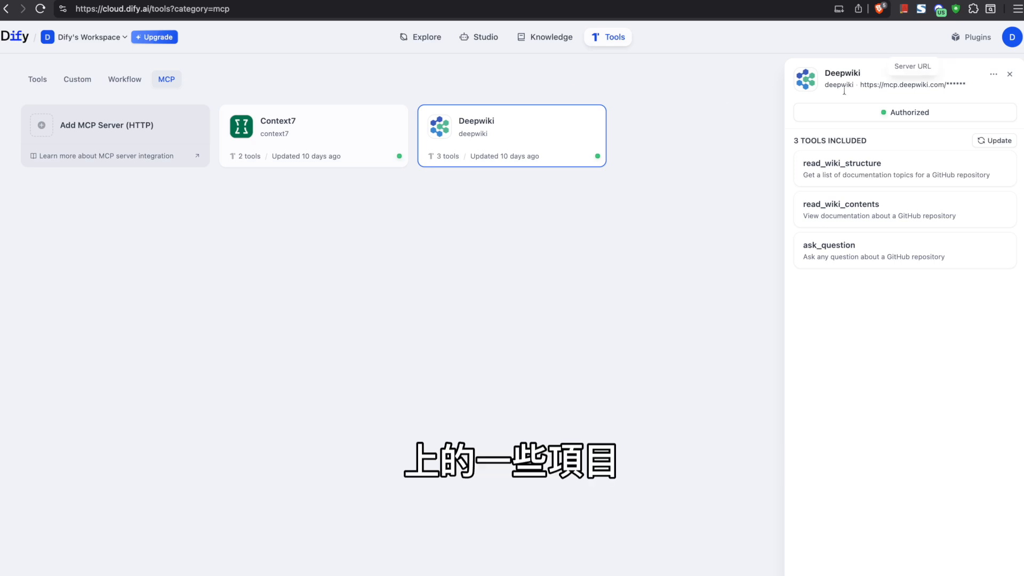
pyautogui.click(519, 203)
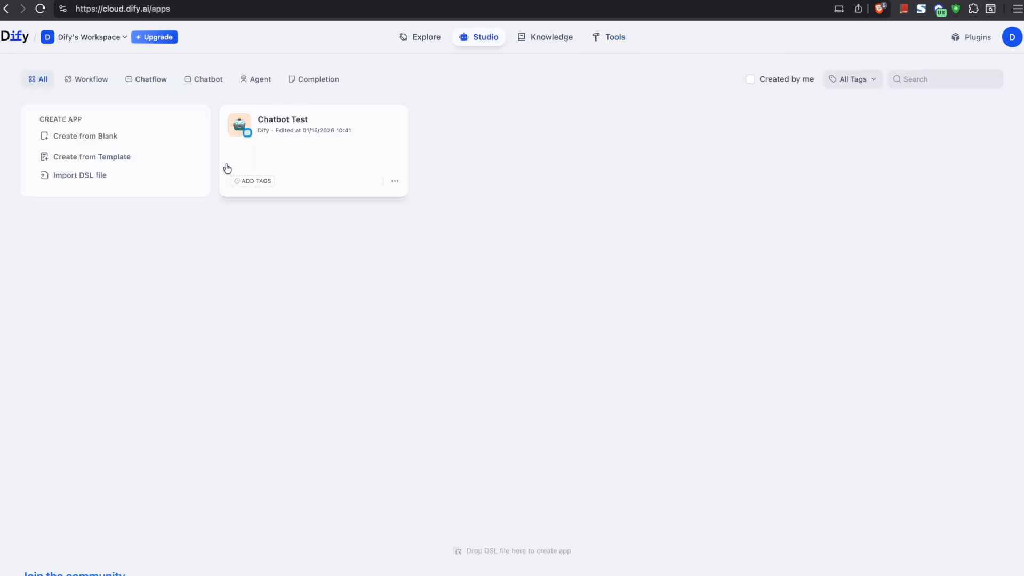
# Step: Open the Deepwiki chatflow and examine its User Input, Agent and Answer nodes
pyautogui.click(228, 170)
pyautogui.click(271, 302)
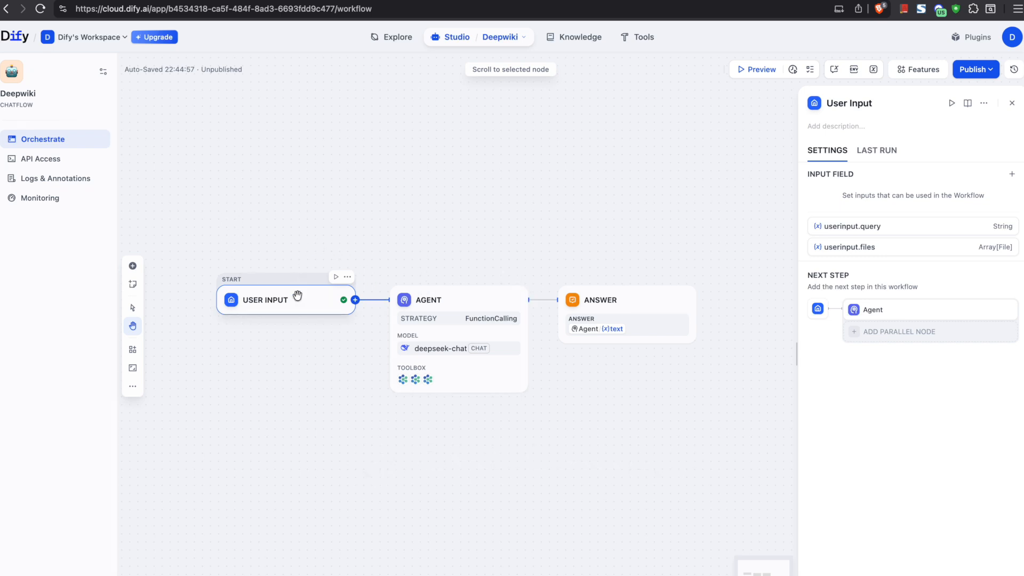
pyautogui.click(439, 305)
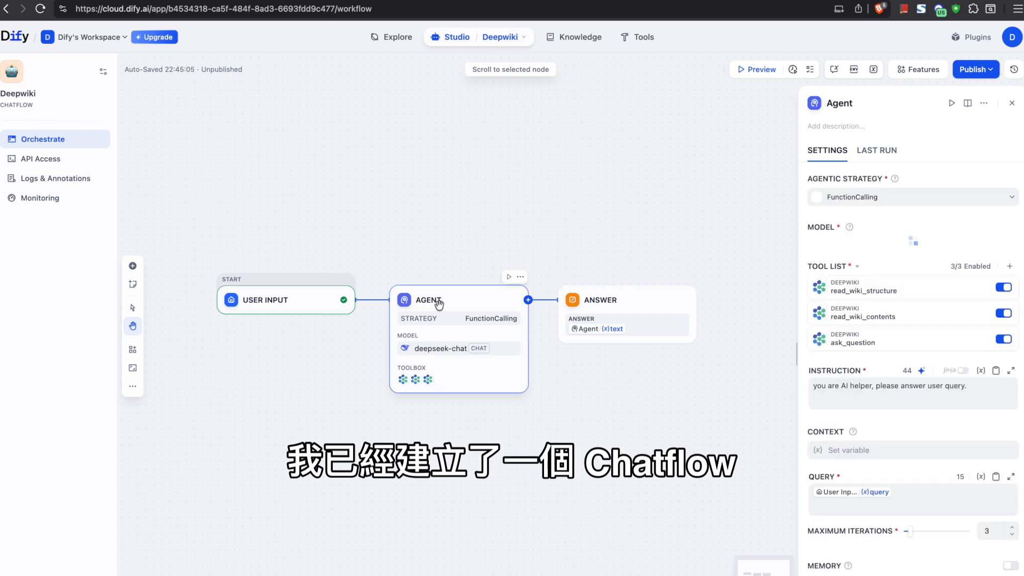
pyautogui.click(279, 300)
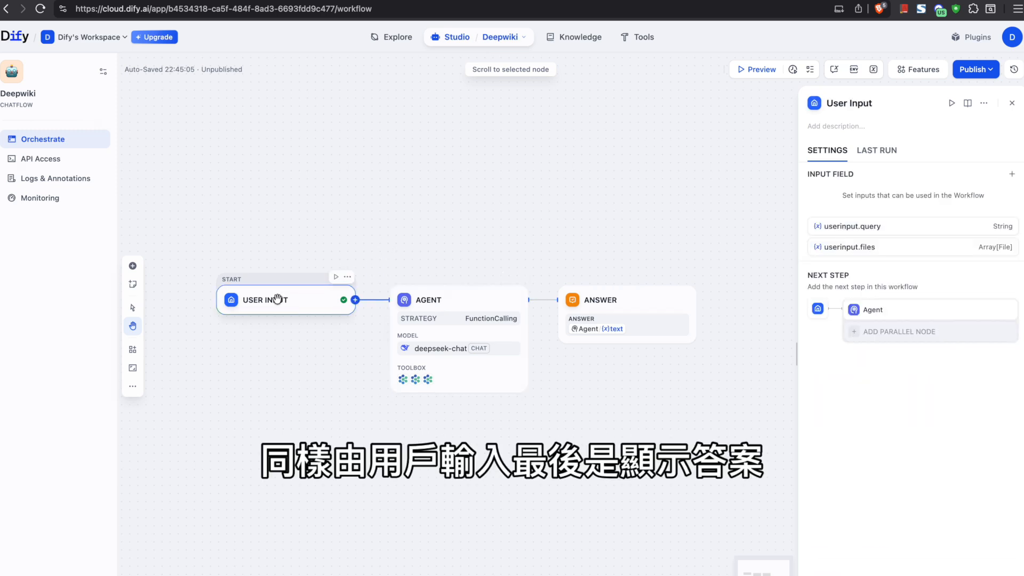
pyautogui.click(604, 318)
pyautogui.click(434, 315)
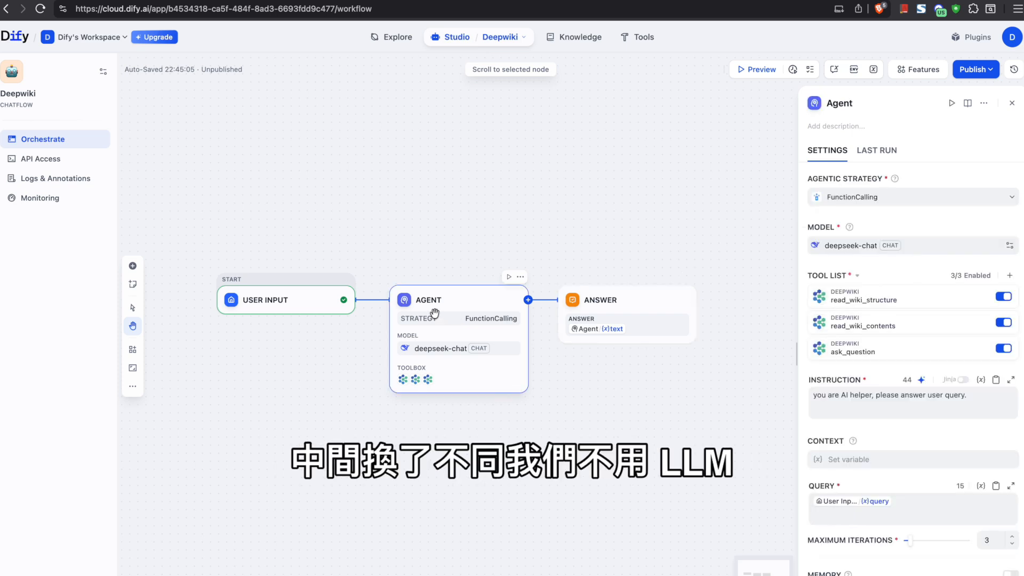
# Step: Open the node-type choices for changing the middle node and pick Agent
pyautogui.rightClick(435, 313)
pyautogui.click(426, 301)
pyautogui.rightClick(426, 302)
pyautogui.click(460, 337)
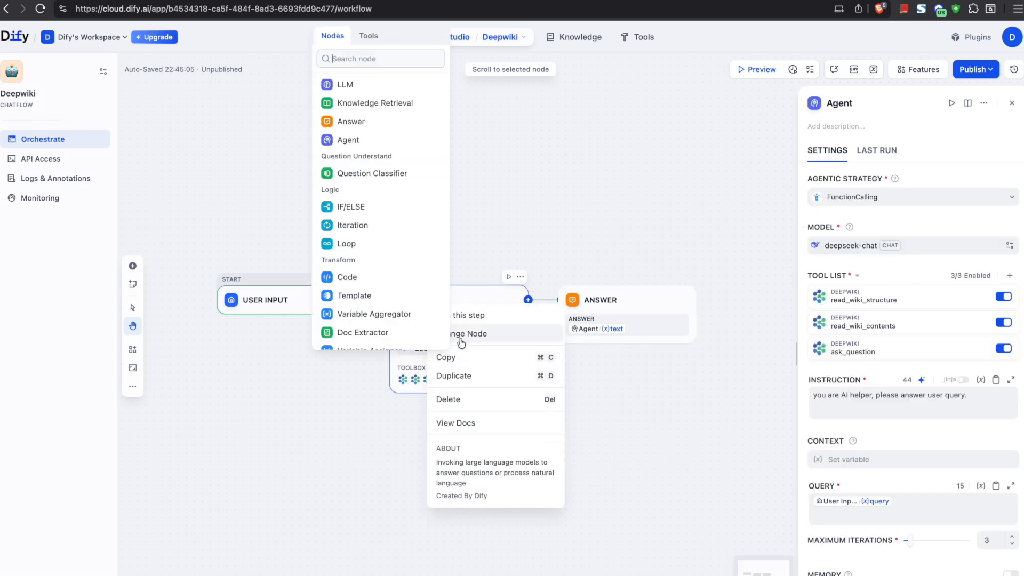
pyautogui.click(350, 140)
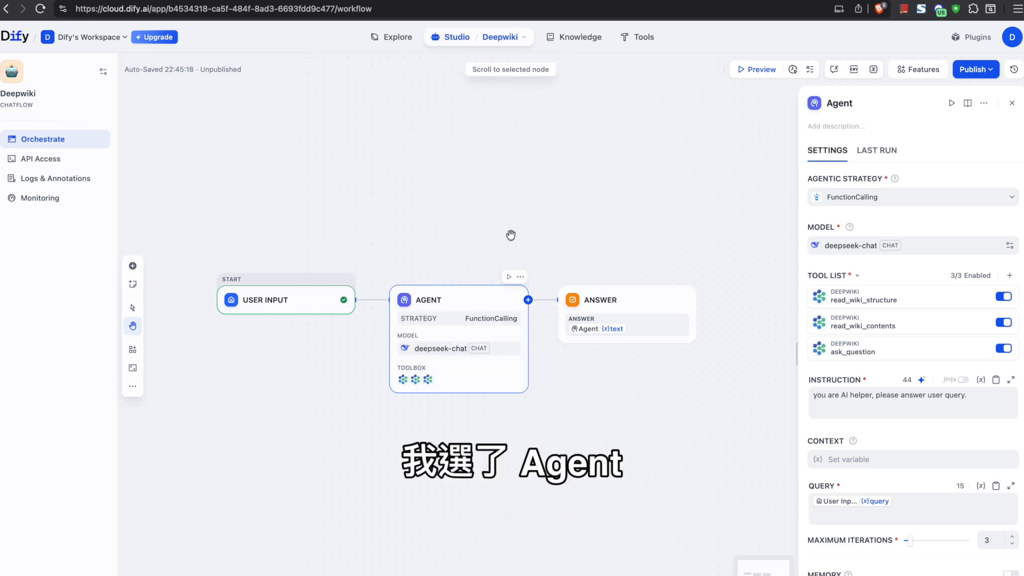
# Step: Select FunctionCalling as the Agent node's agentic strategy and check the parameters of its deepseek-chat model
pyautogui.click(923, 252)
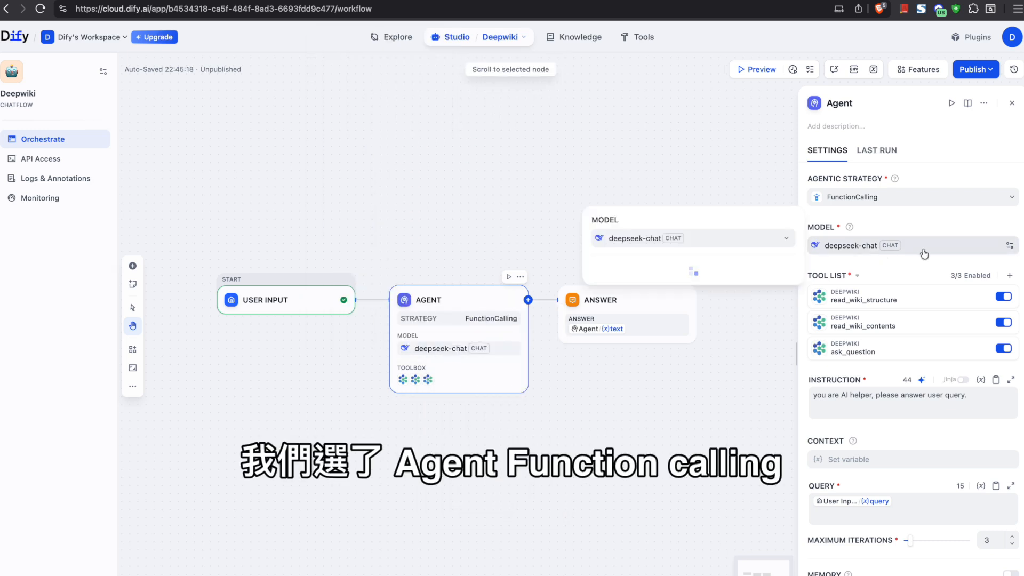
pyautogui.click(908, 196)
pyautogui.click(858, 245)
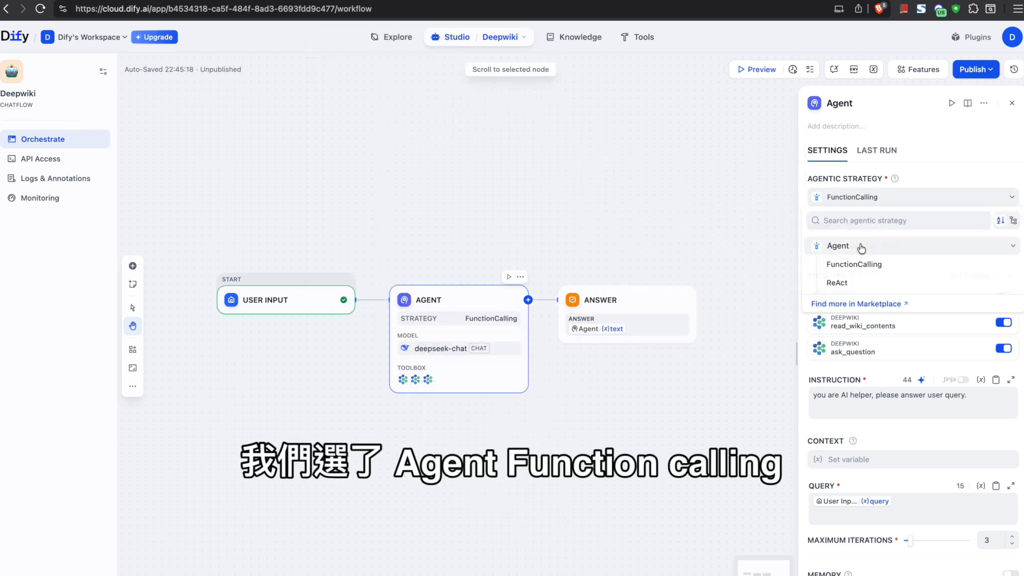
pyautogui.click(854, 265)
pyautogui.click(910, 246)
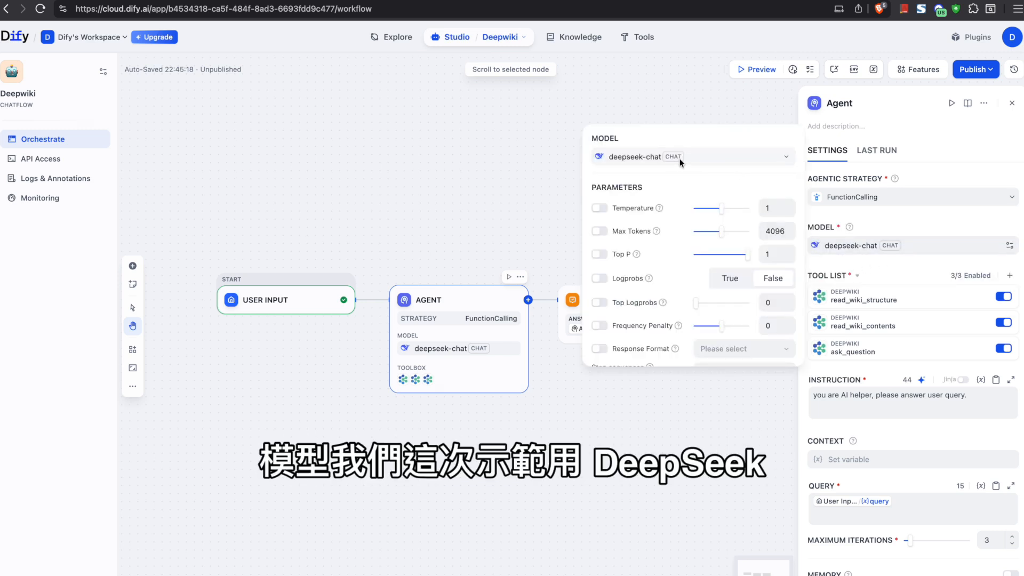
pyautogui.click(872, 219)
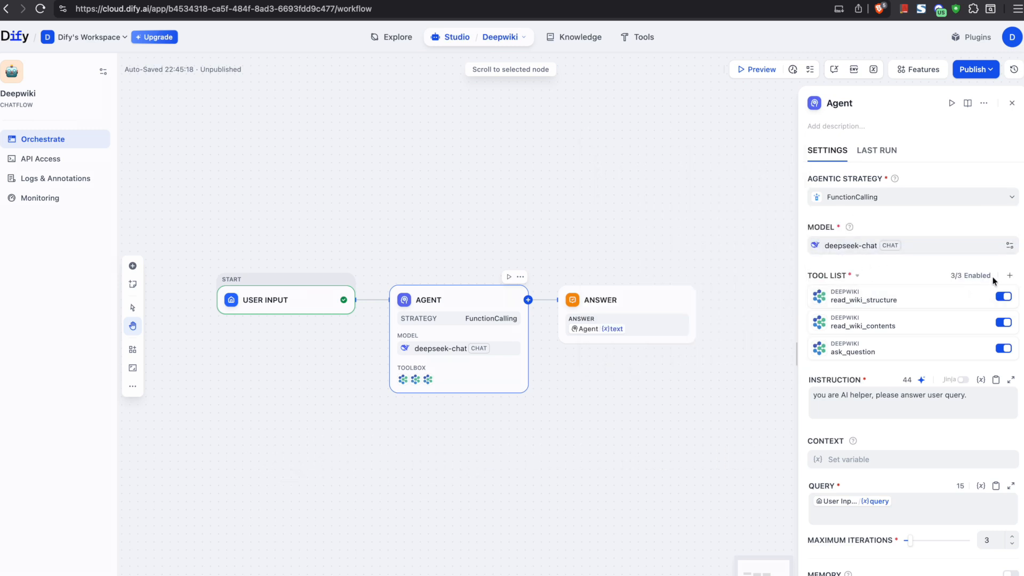
# Step: Check the Deepwiki entry among the MCP tools that can be added, and review the Agent's instruction and query settings
pyautogui.click(1009, 276)
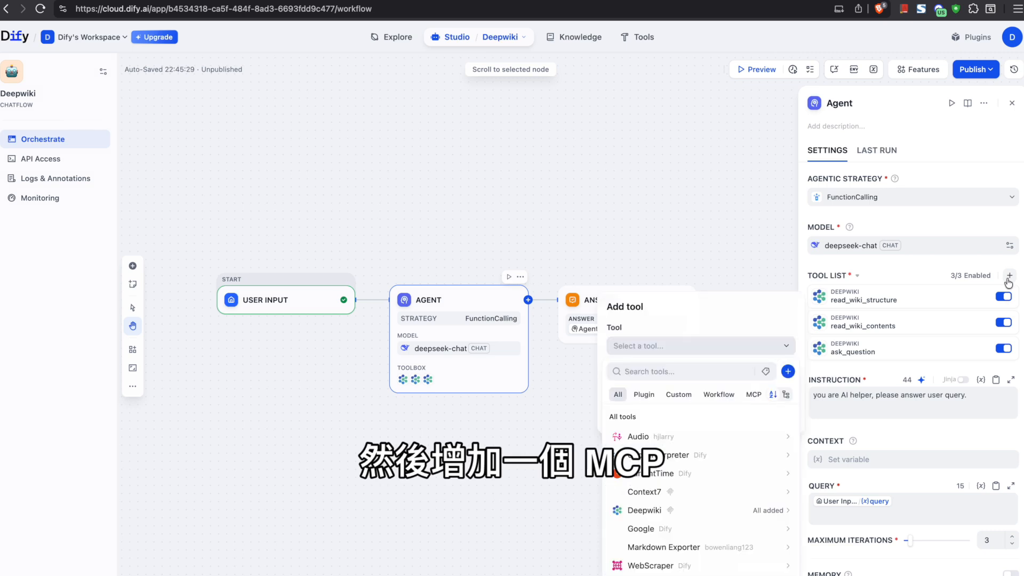
pyautogui.click(753, 394)
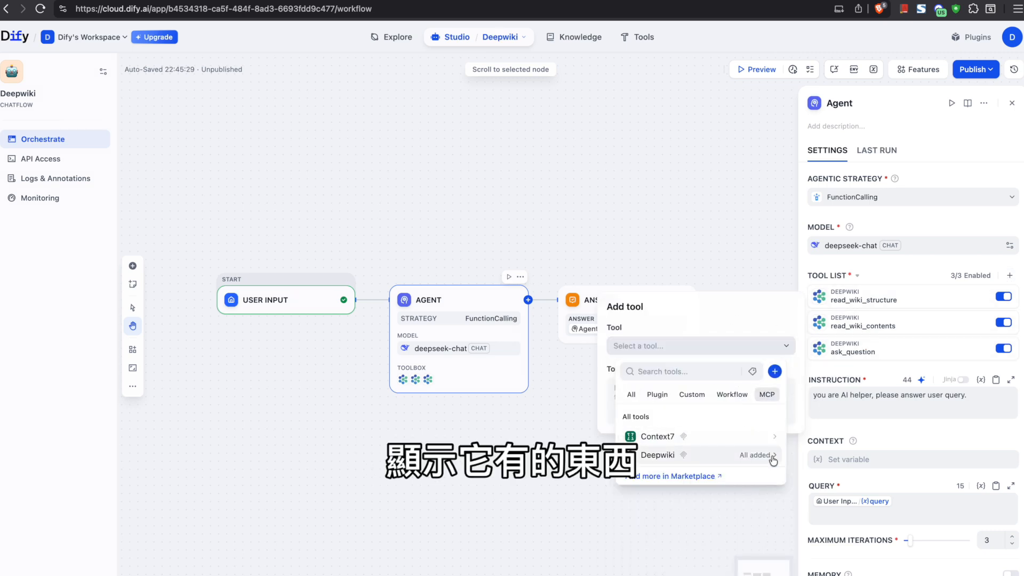
pyautogui.click(880, 370)
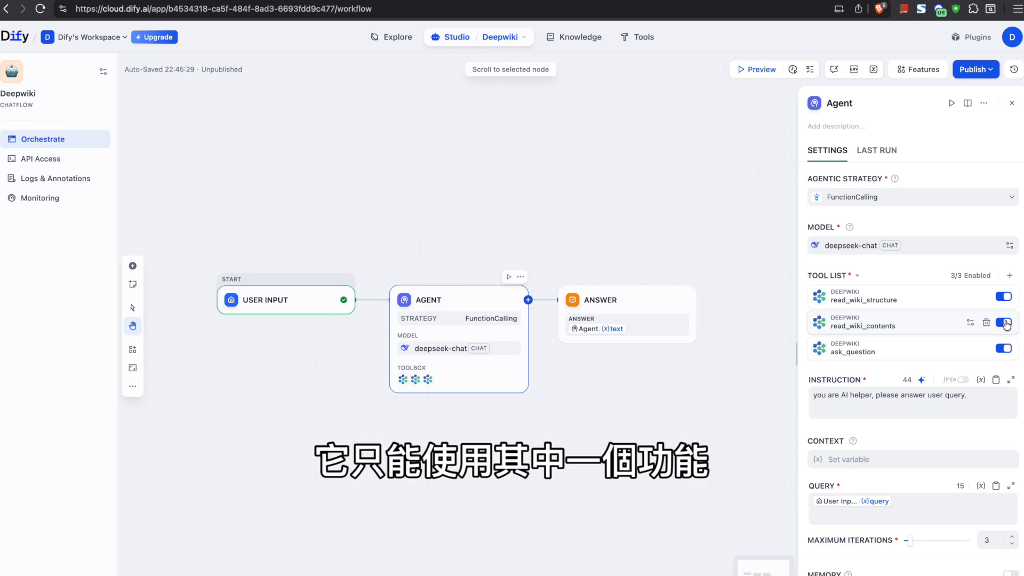
pyautogui.click(889, 414)
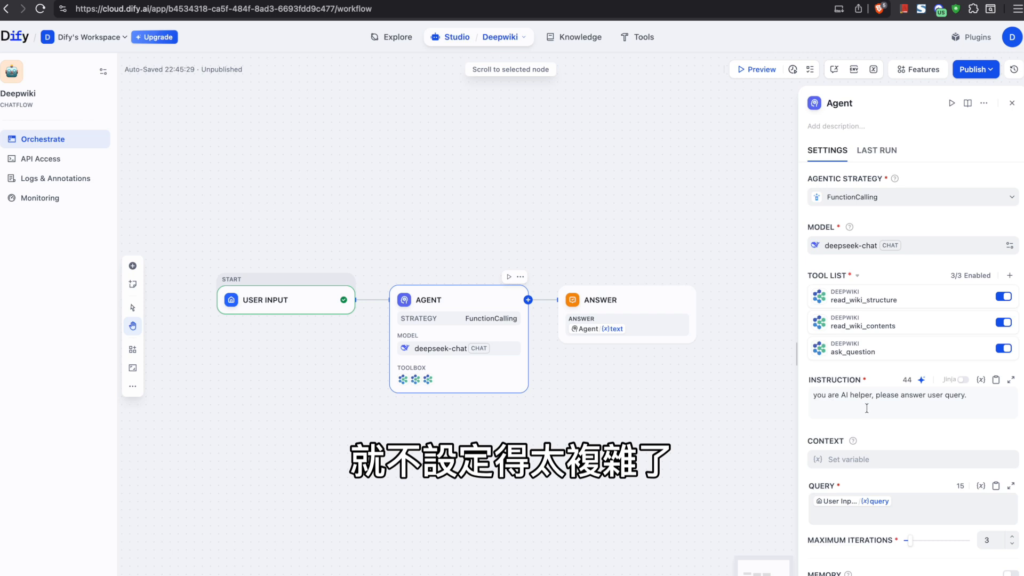
pyautogui.moveTo(813, 395); pyautogui.dragTo(964, 404)
pyautogui.click(974, 399)
pyautogui.scroll(-3, 934, 405)
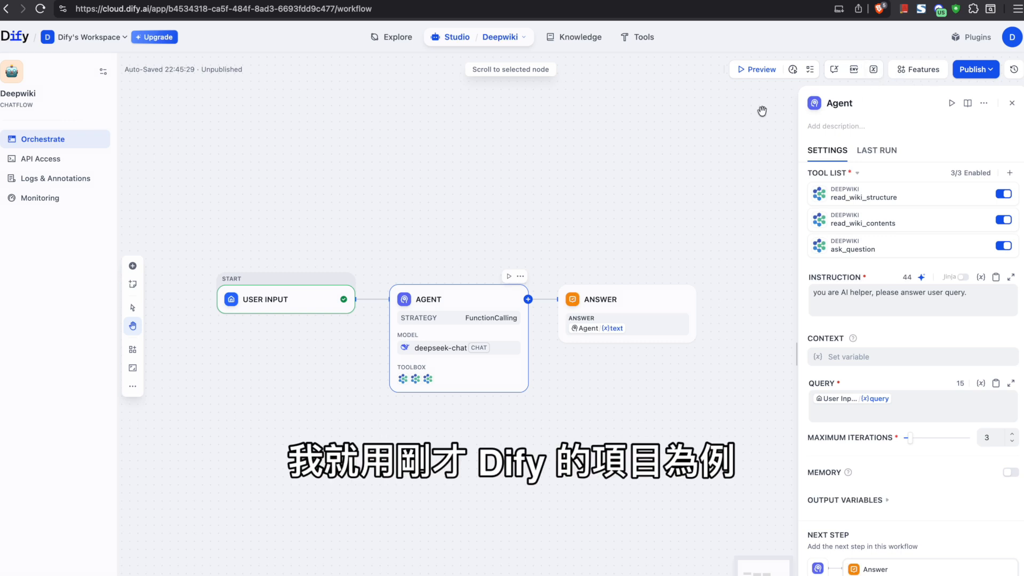
pyautogui.click(761, 71)
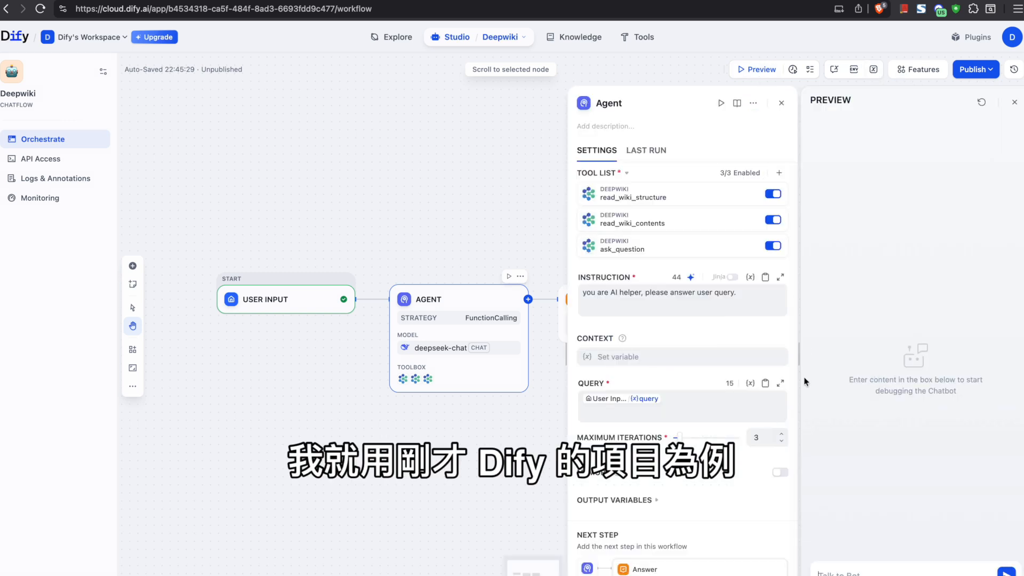
pyautogui.click(850, 572)
pyautogui.write('https://github.com/langgenius/dify  請告訴我這是什麼')
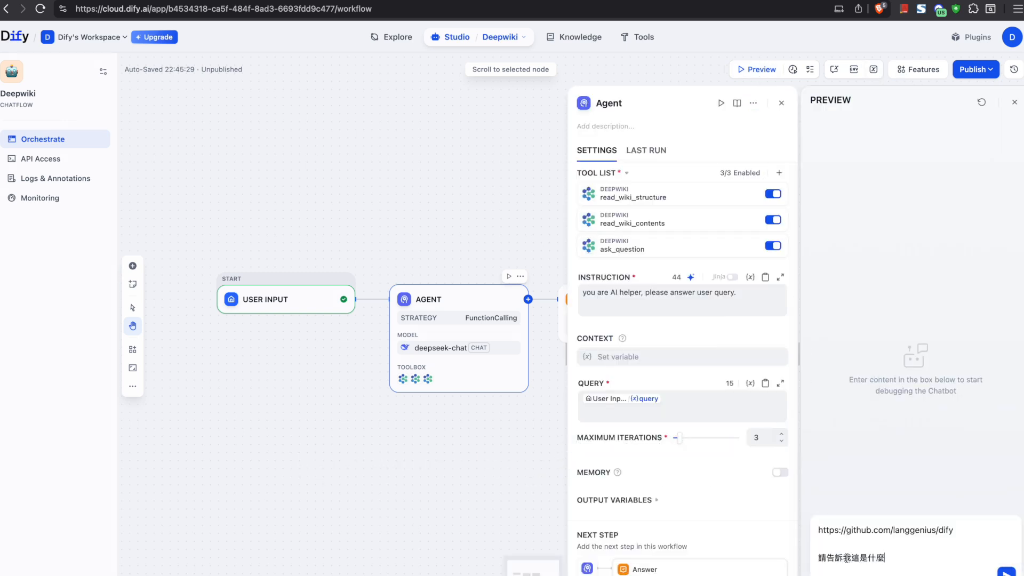
pyautogui.moveTo(829, 530); pyautogui.dragTo(956, 527)
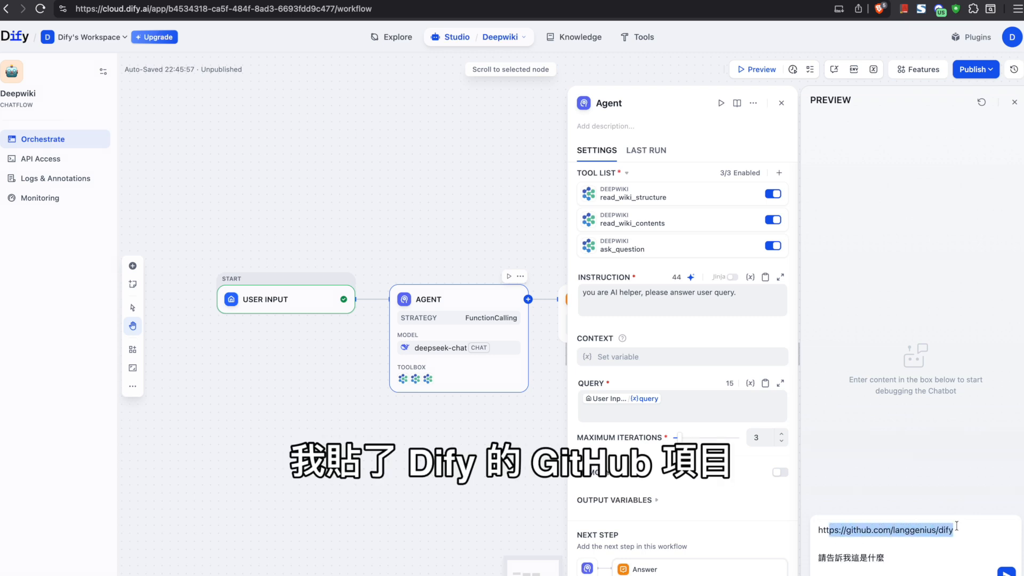
pyautogui.click(1007, 572)
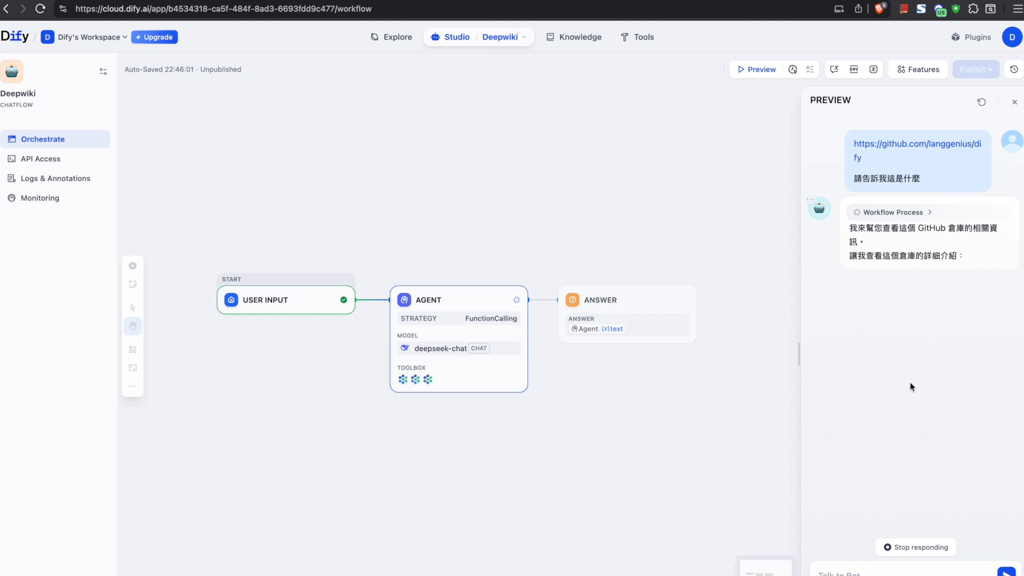
# Step: Inspect the reply's workflow process, including the Agent entry, and read through the answer about Dify
pyautogui.click(896, 212)
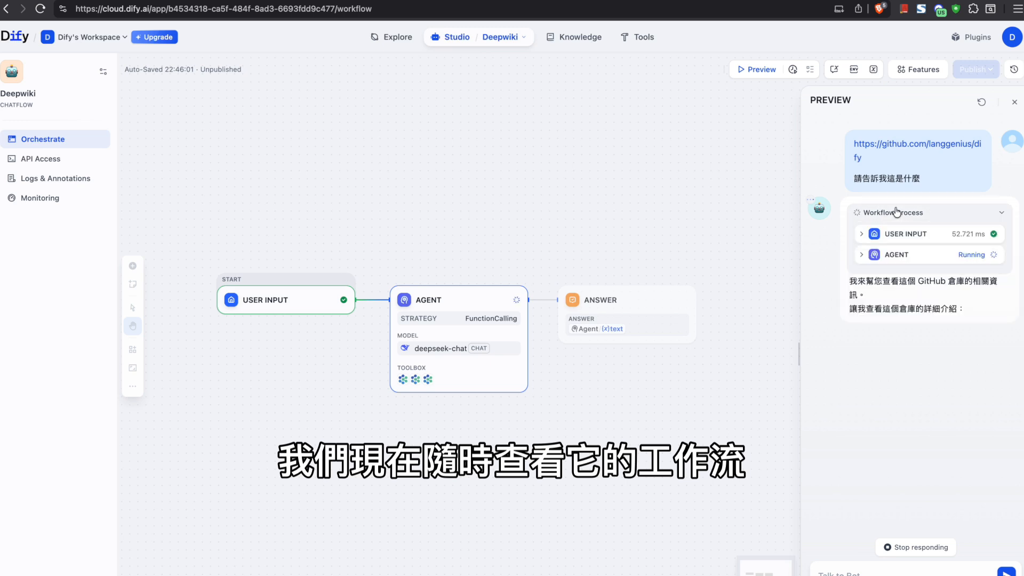
pyautogui.click(861, 255)
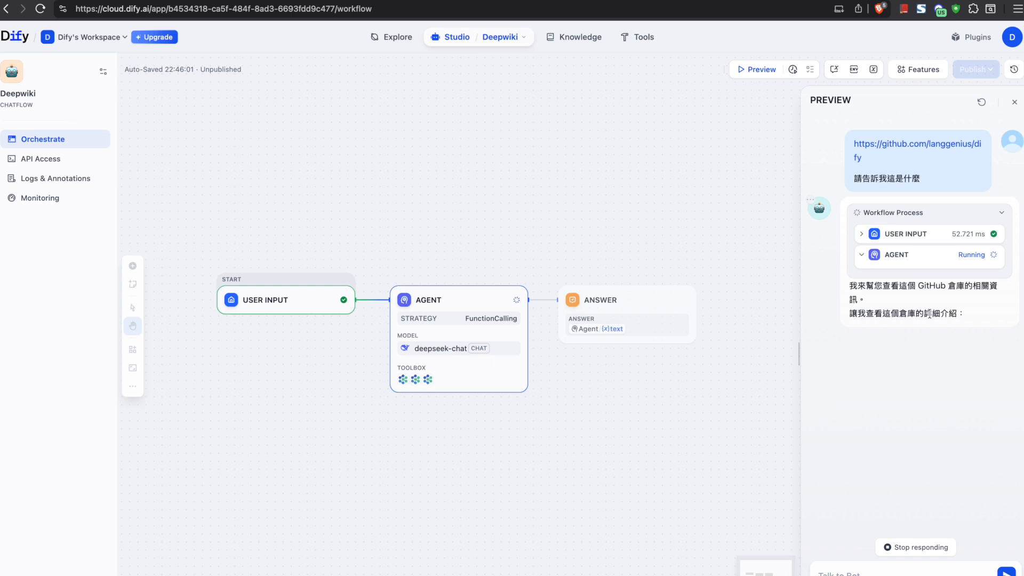
pyautogui.click(861, 254)
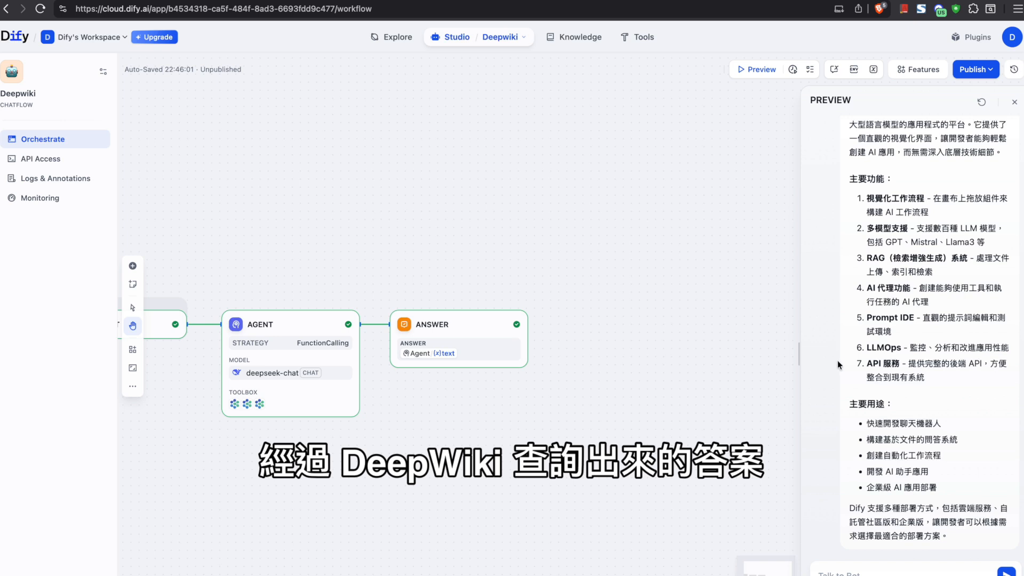
pyautogui.scroll(3, 837, 360)
pyautogui.scroll(3, 837, 363)
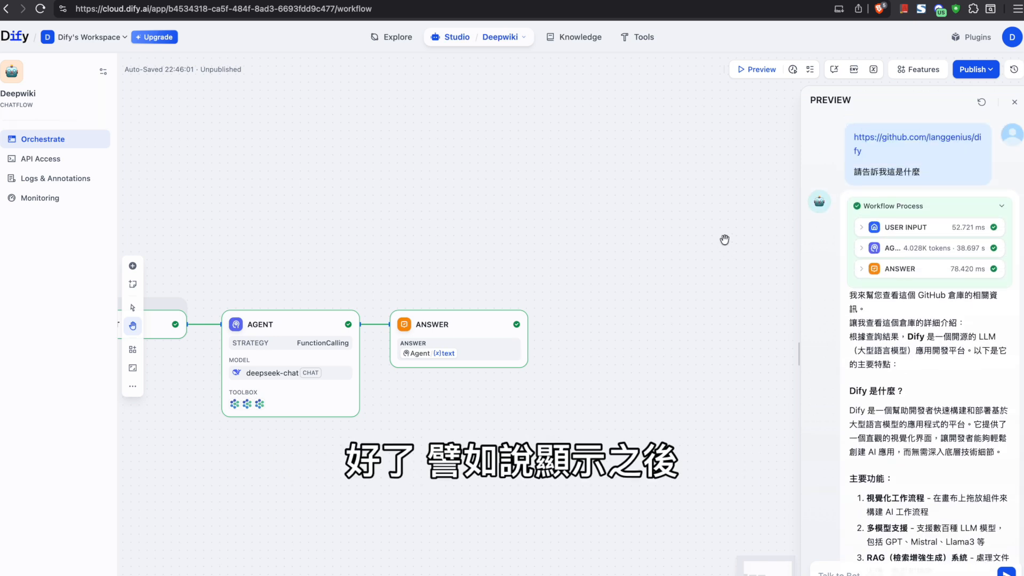
# Step: Open the latest test chat from the run history and show the tracing of its conversation log
pyautogui.moveTo(724, 237); pyautogui.dragTo(846, 240)
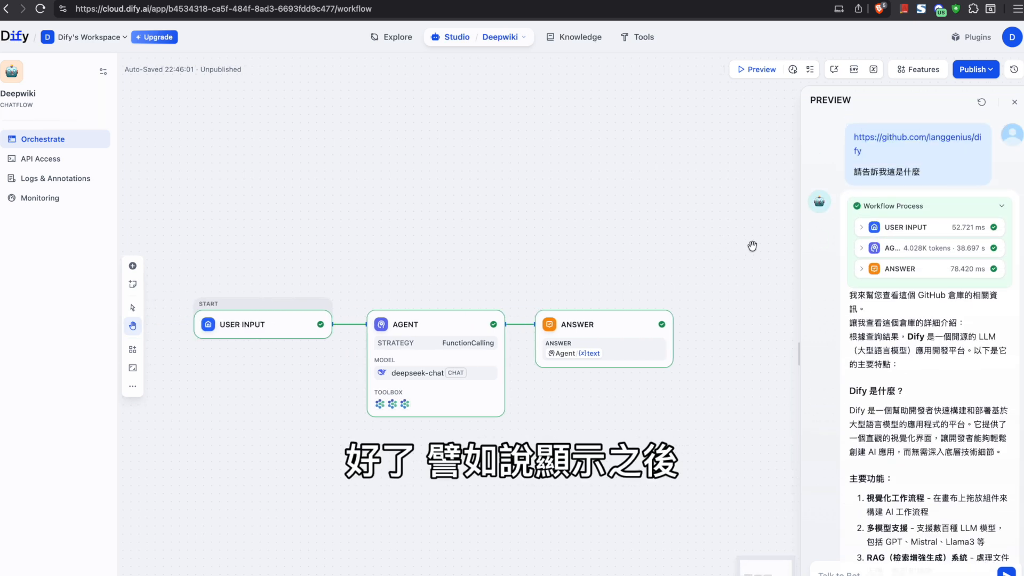
pyautogui.click(793, 70)
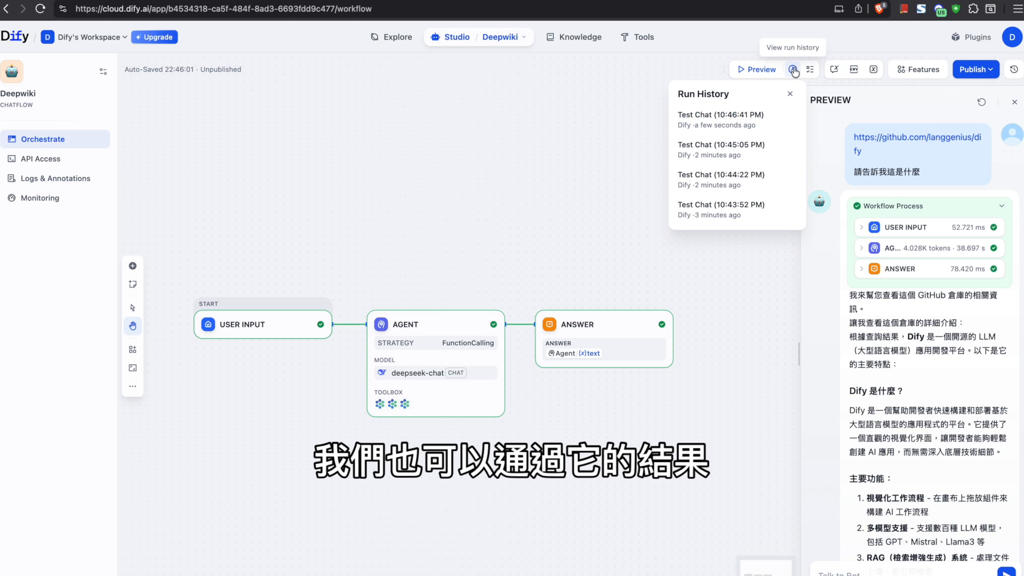
pyautogui.click(726, 119)
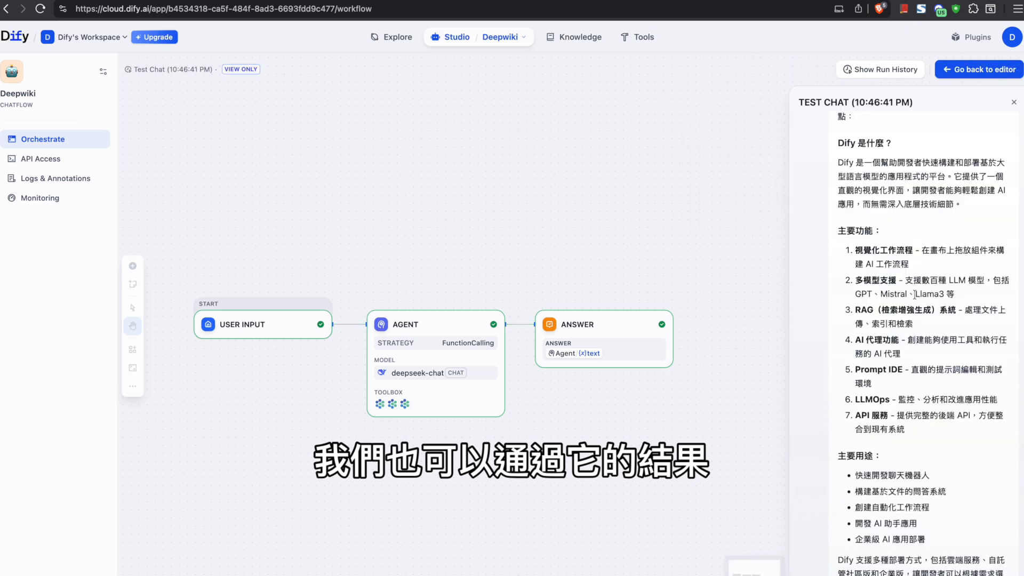
pyautogui.click(973, 575)
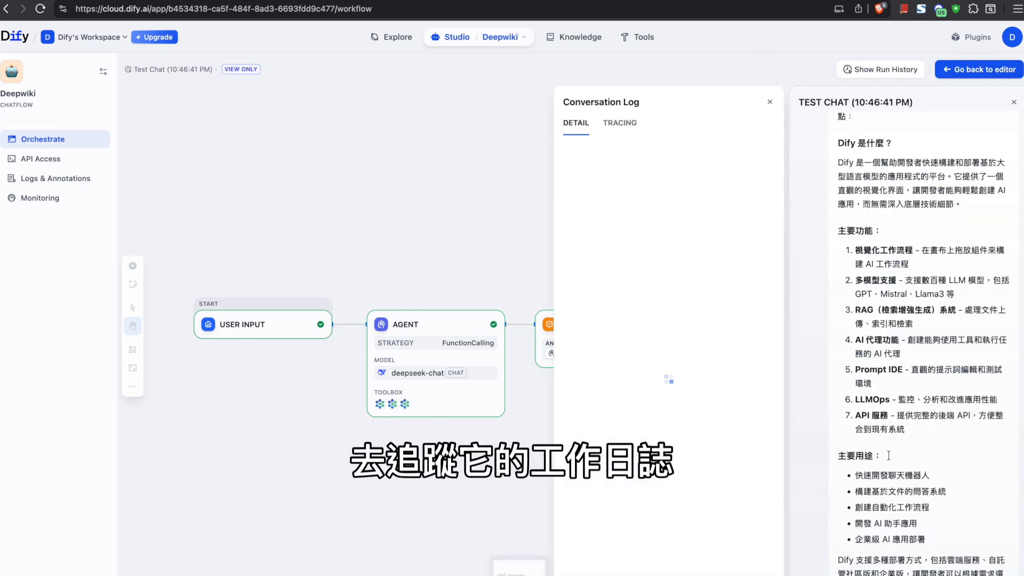
pyautogui.click(621, 123)
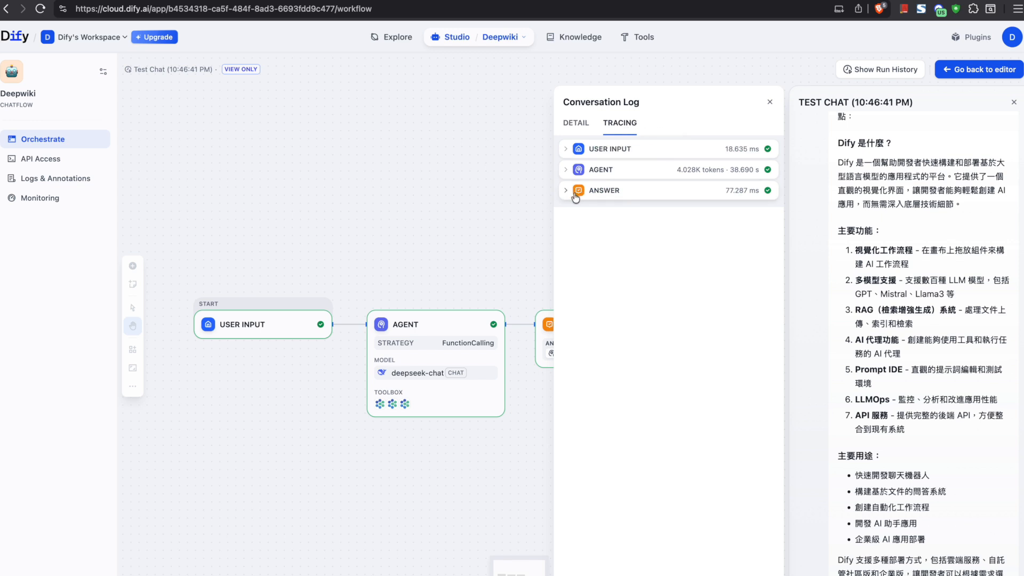
# Step: Open the Agent's agentic strategy trace and expand the data of rounds 1, 2 and 3
pyautogui.click(568, 171)
pyautogui.click(746, 197)
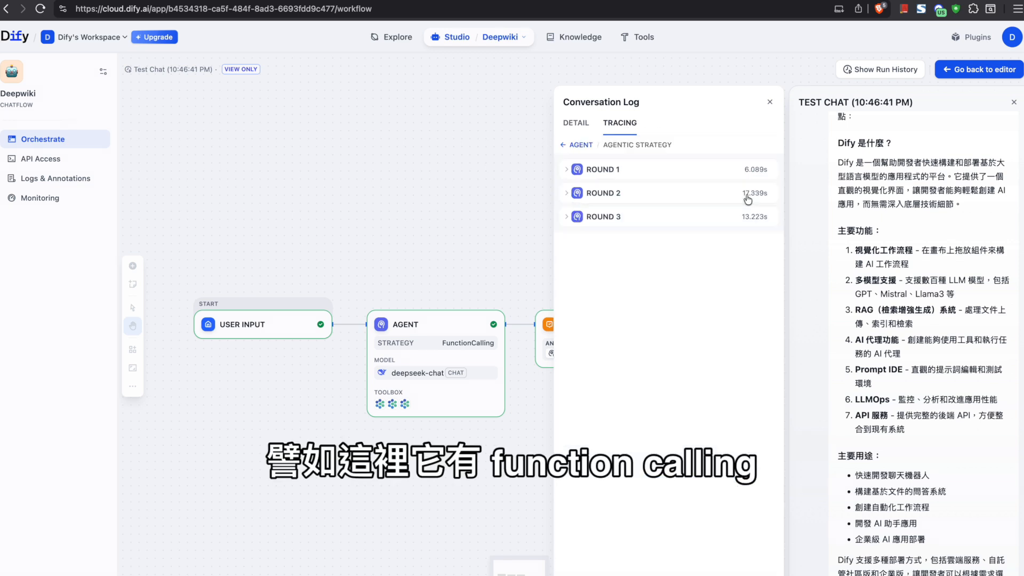
pyautogui.click(567, 218)
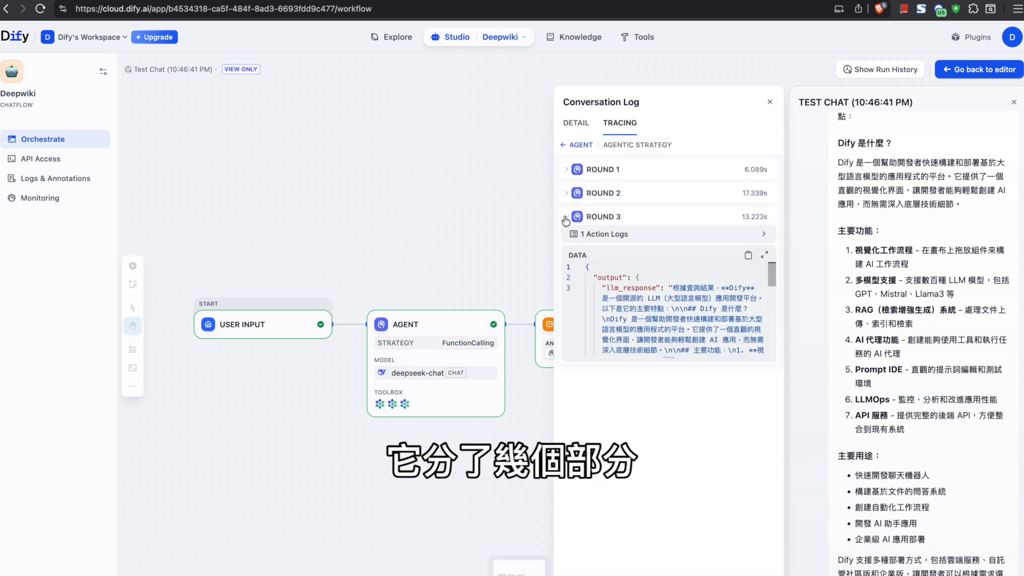
pyautogui.click(568, 193)
pyautogui.click(567, 169)
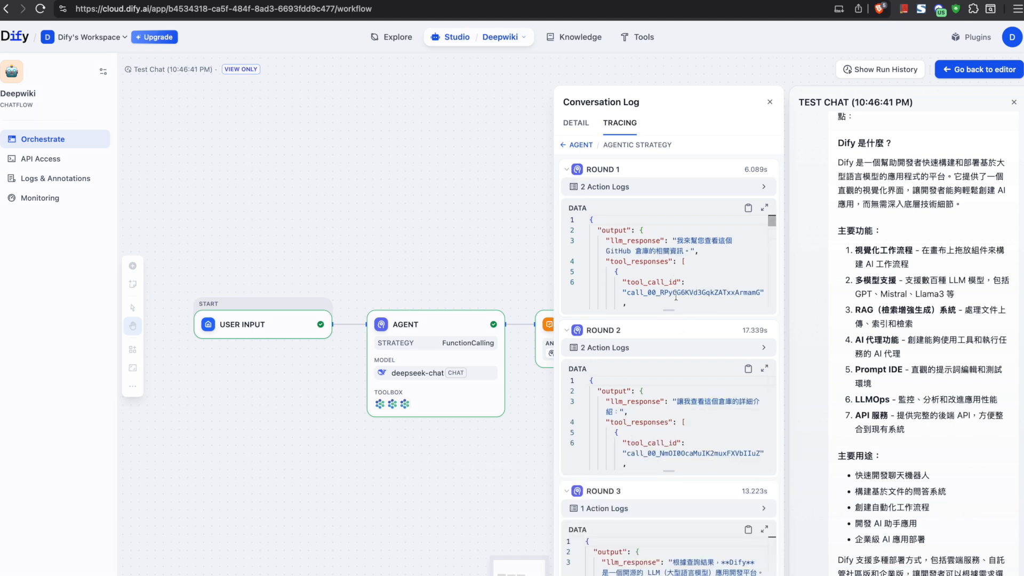
# Step: Examine the tool call inputs, names and responses in the three rounds' data, then close the conversation log
pyautogui.scroll(-4, 674, 272)
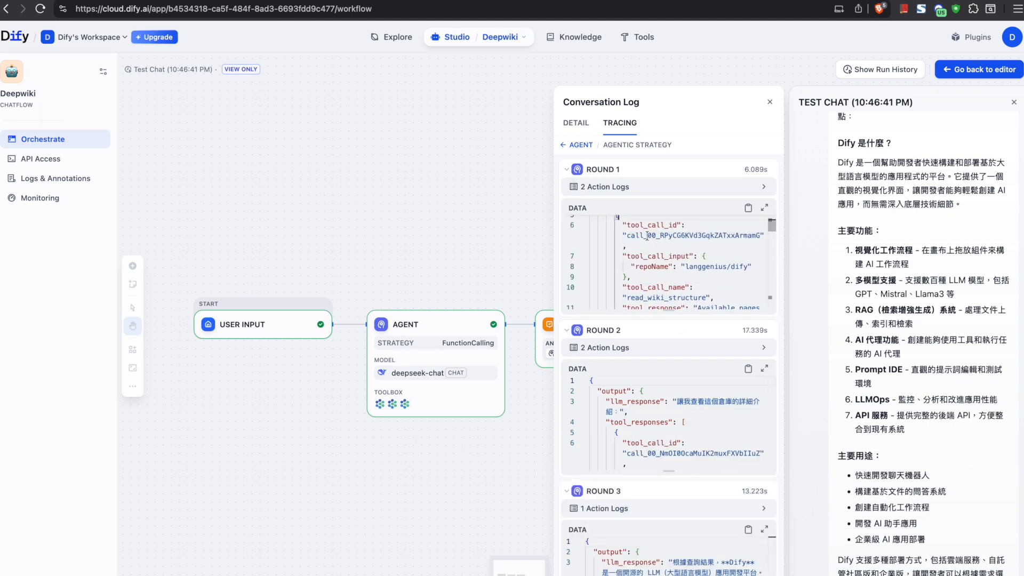
pyautogui.moveTo(634, 225); pyautogui.dragTo(743, 235)
pyautogui.moveTo(643, 256); pyautogui.dragTo(681, 257)
pyautogui.scroll(-1, 658, 356)
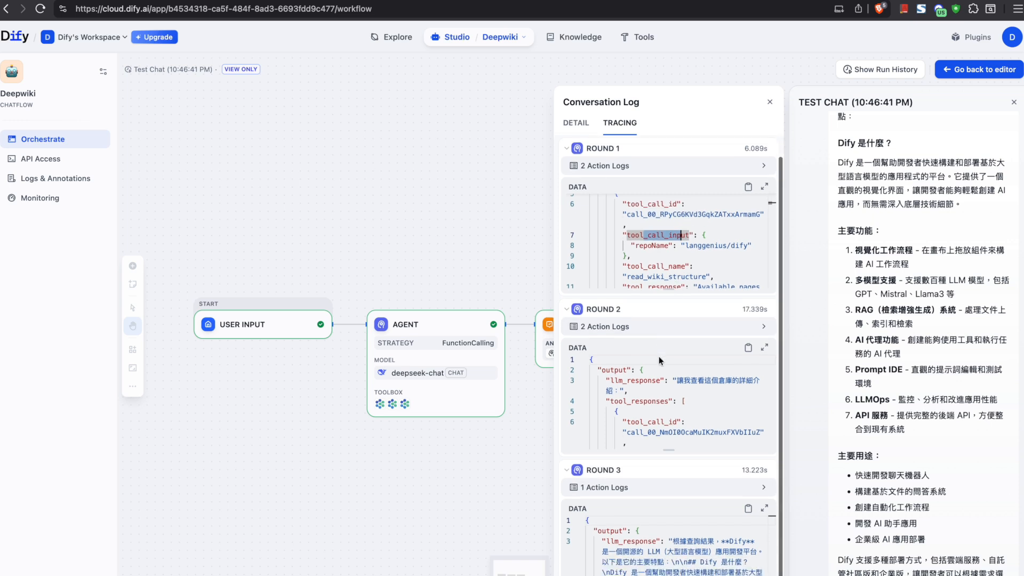
pyautogui.scroll(-2, 687, 223)
pyautogui.scroll(-2, 688, 223)
pyautogui.moveTo(619, 201); pyautogui.dragTo(715, 211)
pyautogui.click(654, 385)
pyautogui.scroll(-2, 654, 386)
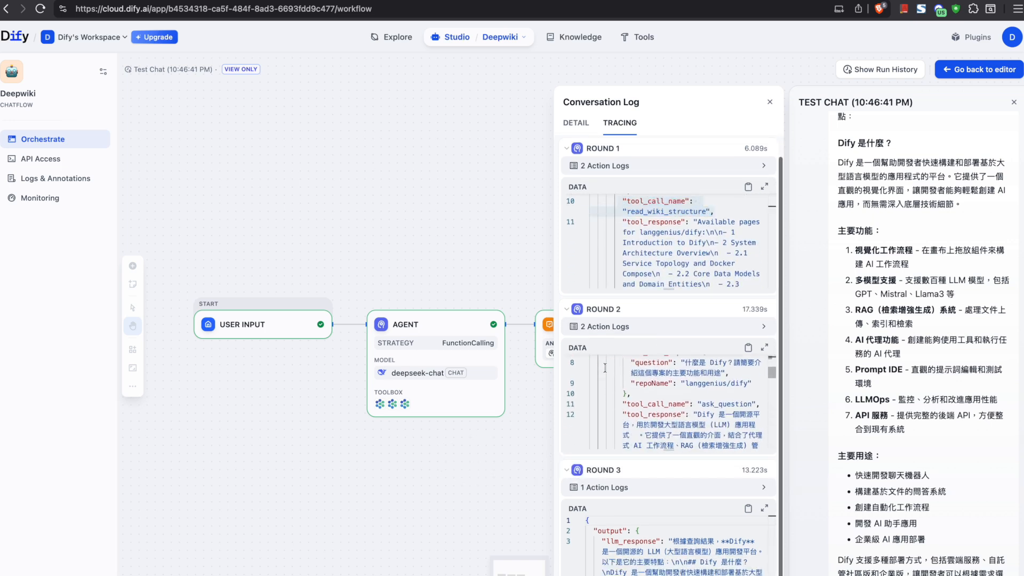
pyautogui.scroll(-4, 612, 559)
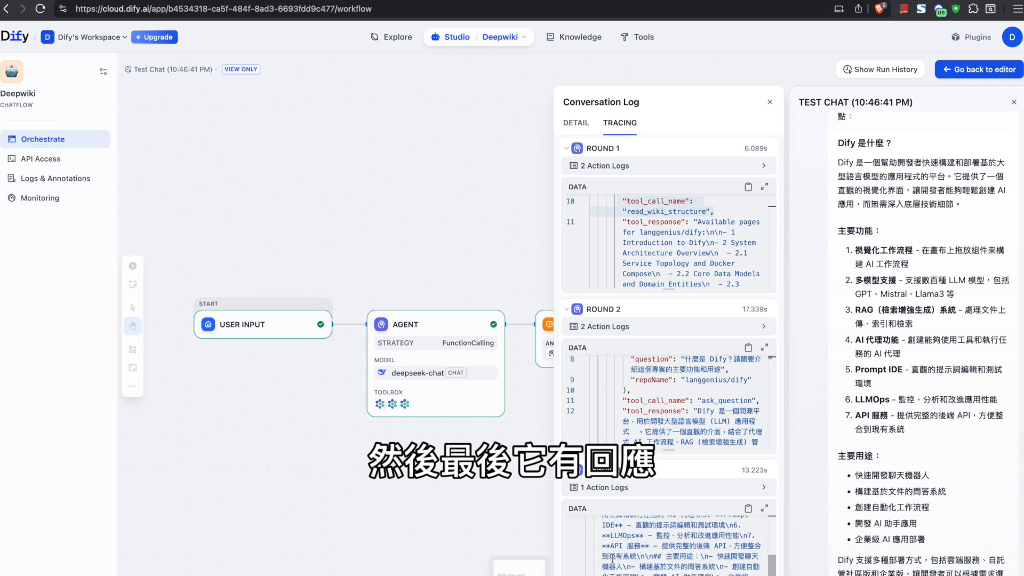
pyautogui.click(429, 524)
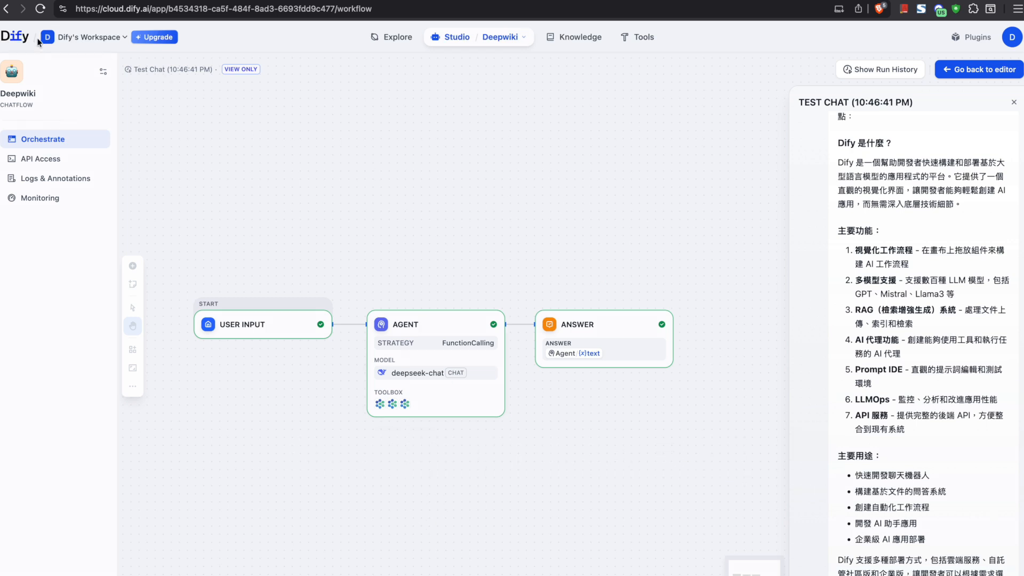
# Step: Return to the Studio app list, check the account menu and open the Knowledge section
pyautogui.click(16, 37)
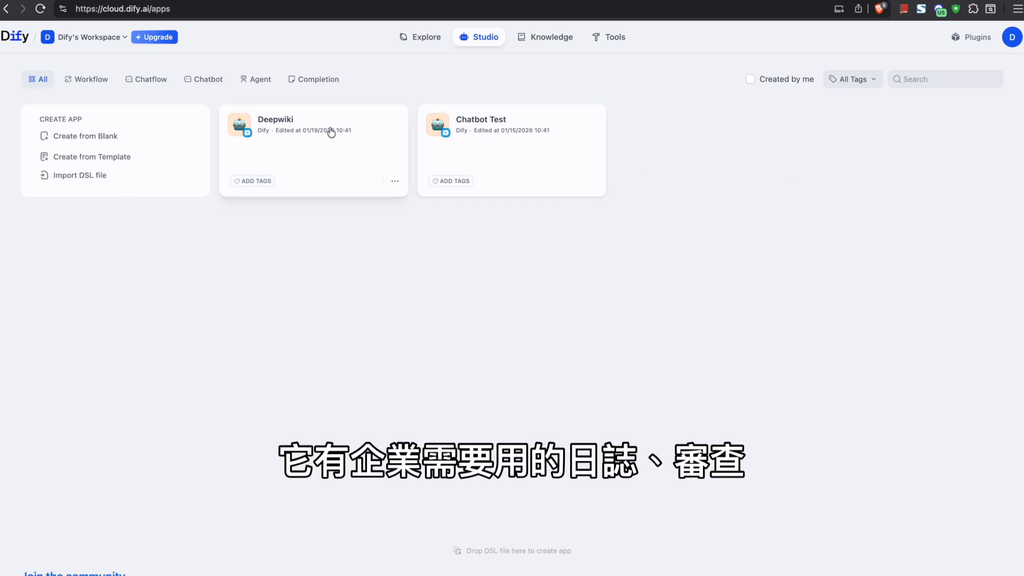
pyautogui.click(1012, 40)
pyautogui.click(811, 163)
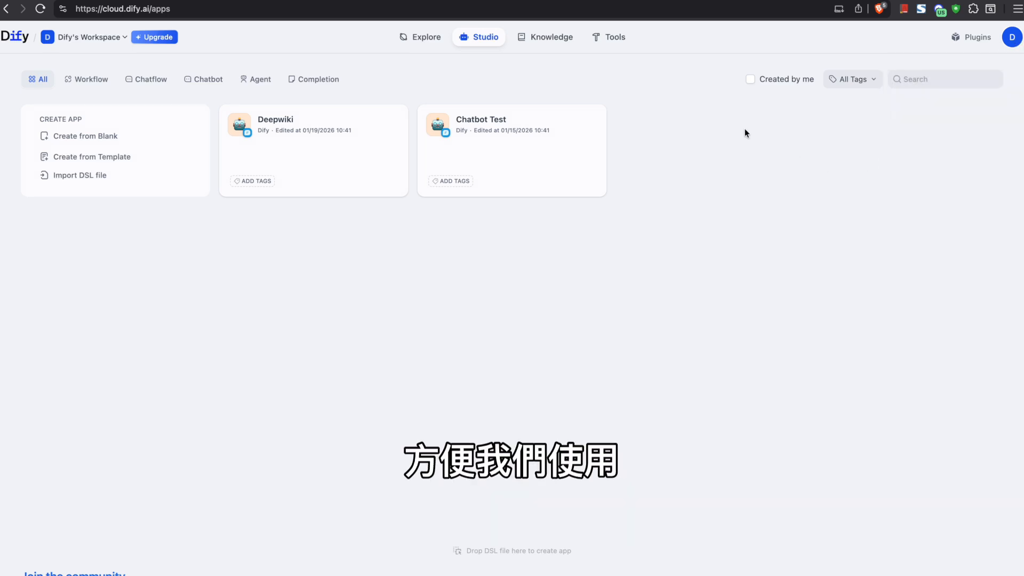
pyautogui.click(549, 40)
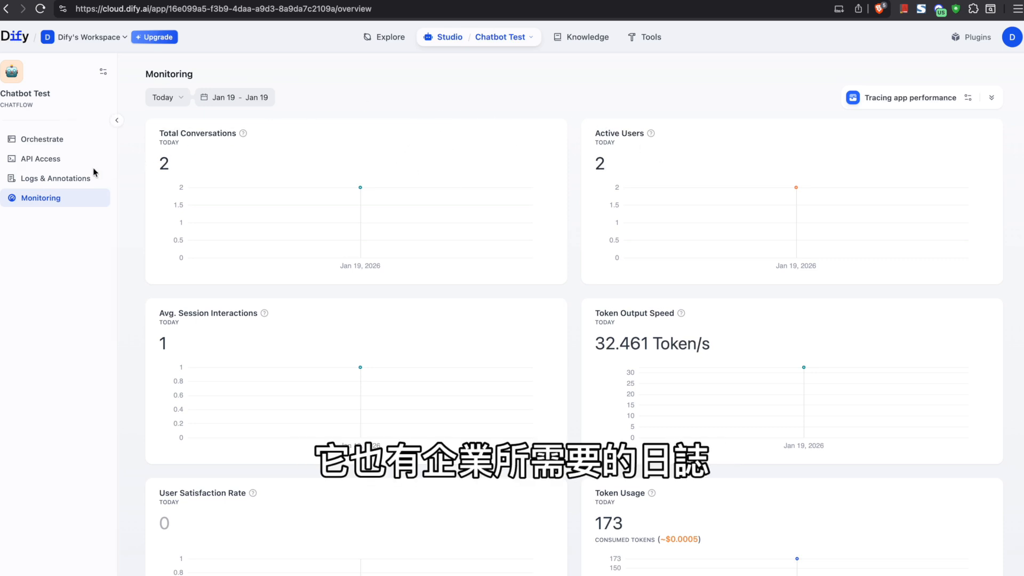
# Step: View the Chatbot Test app's conversation logs and examine its monitoring charts down to Token Usage and Total Messages
pyautogui.click(42, 182)
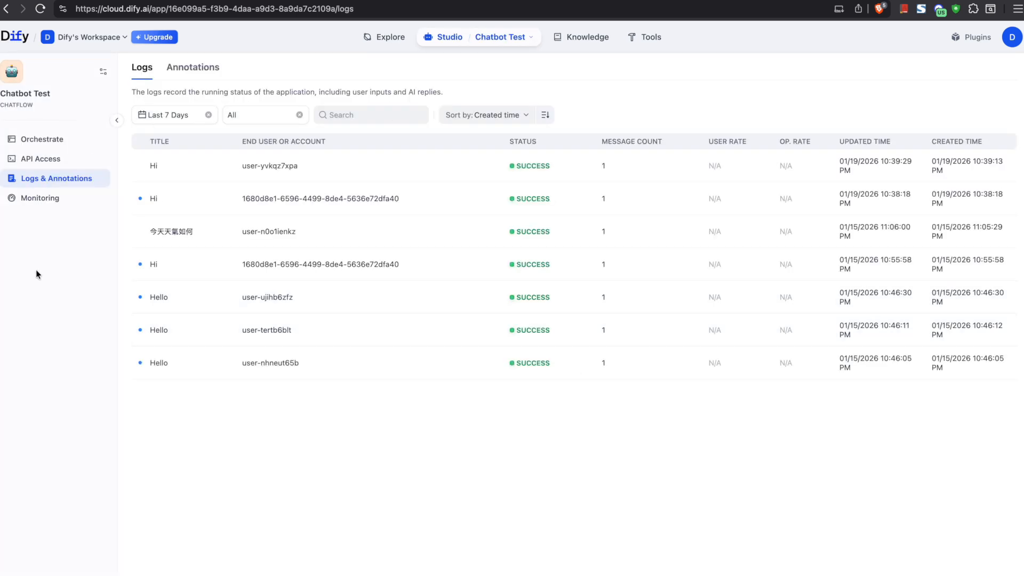
pyautogui.click(58, 201)
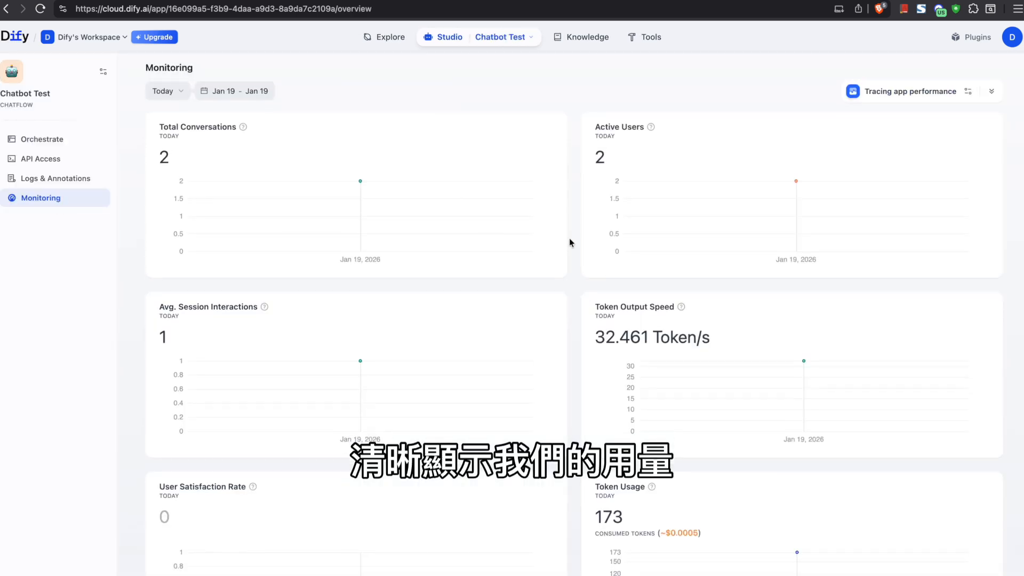
pyautogui.scroll(-3, 568, 238)
pyautogui.scroll(2, 569, 238)
pyautogui.scroll(-4, 568, 238)
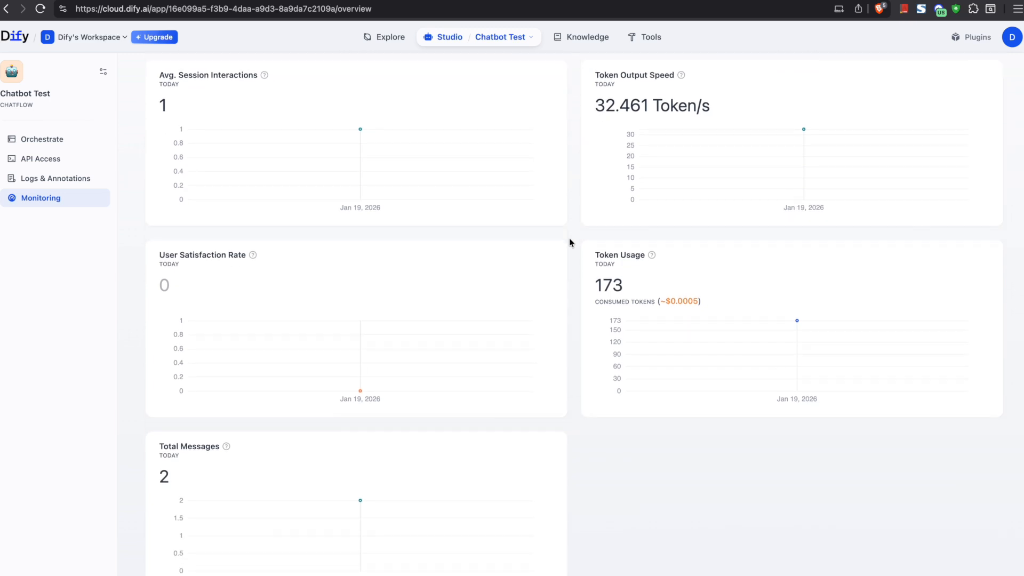
pyautogui.scroll(5, 570, 249)
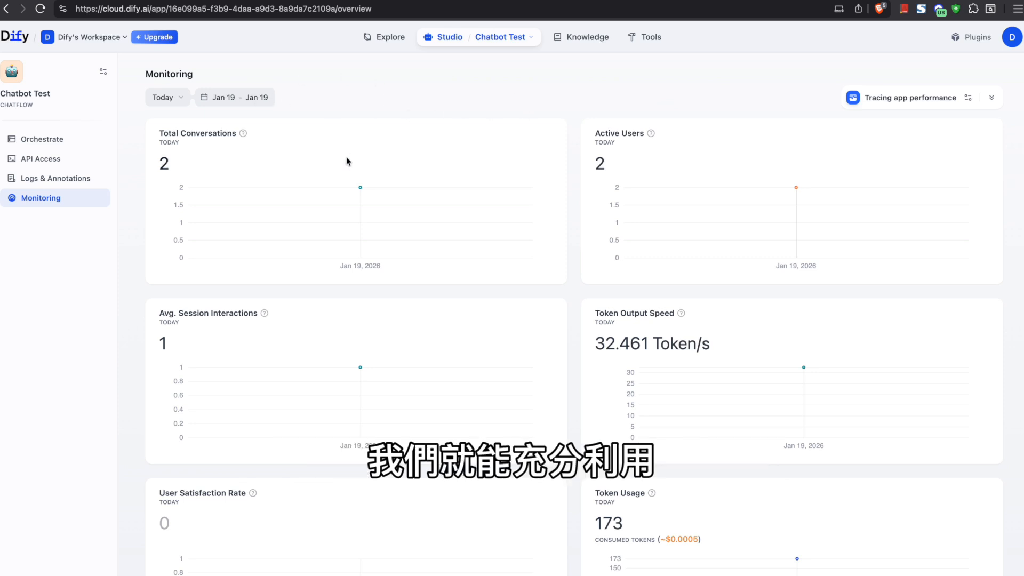
pyautogui.scroll(-5, 348, 162)
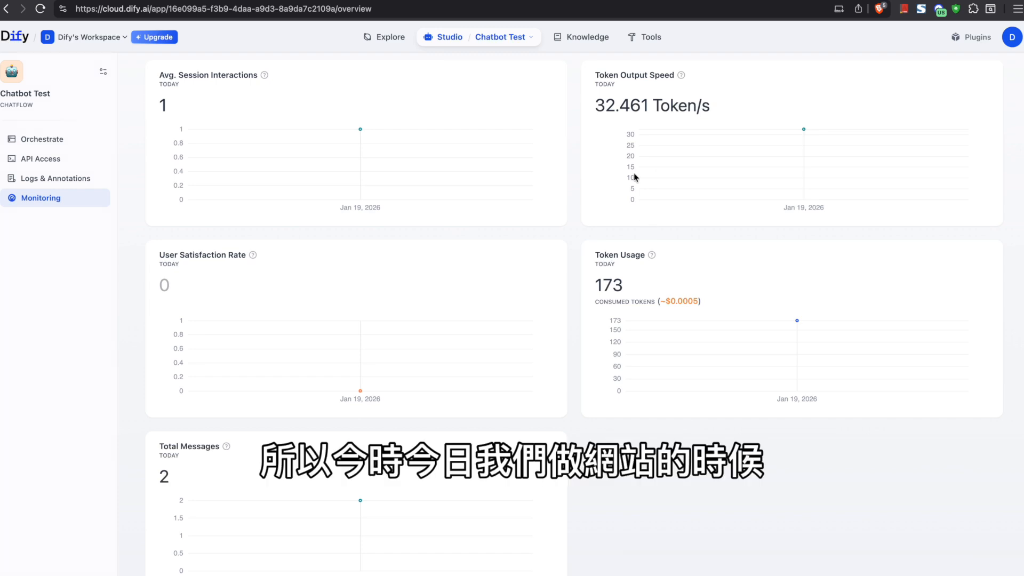
# Step: Open the Explore page with the recommended template apps
pyautogui.click(382, 38)
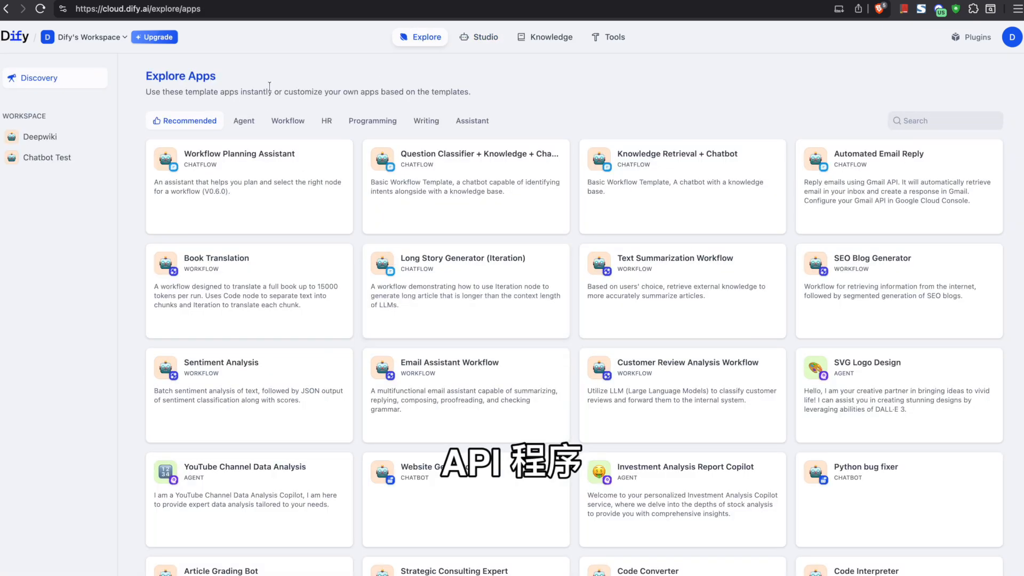